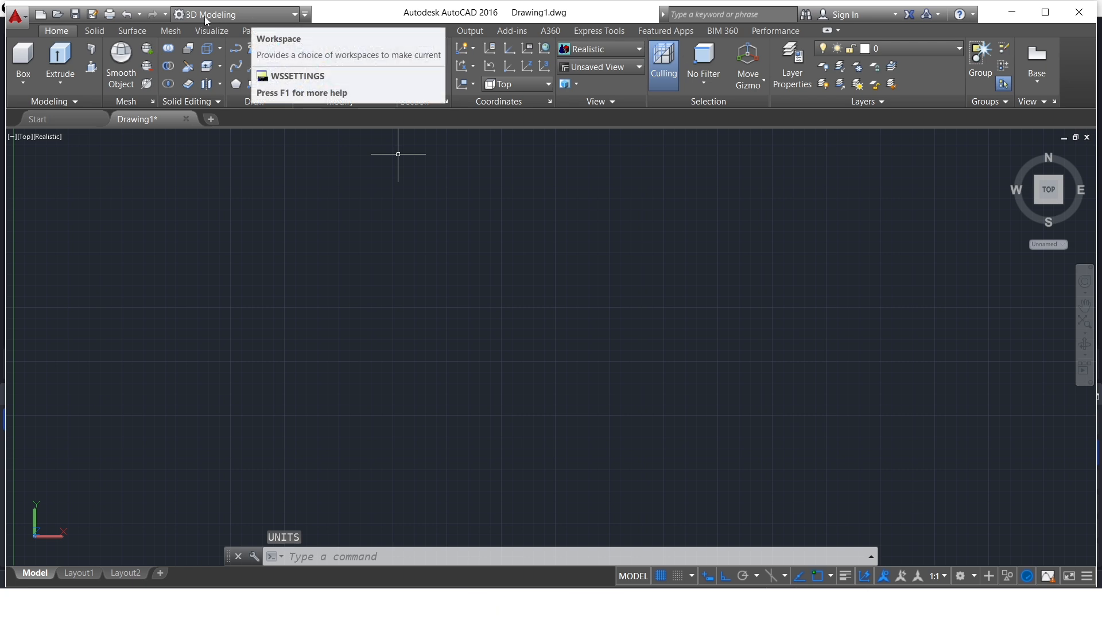
Step: Draw a circle with radius 200 in the middle of the empty drawing area
type("c")
key("Return")
left_click(556, 317)
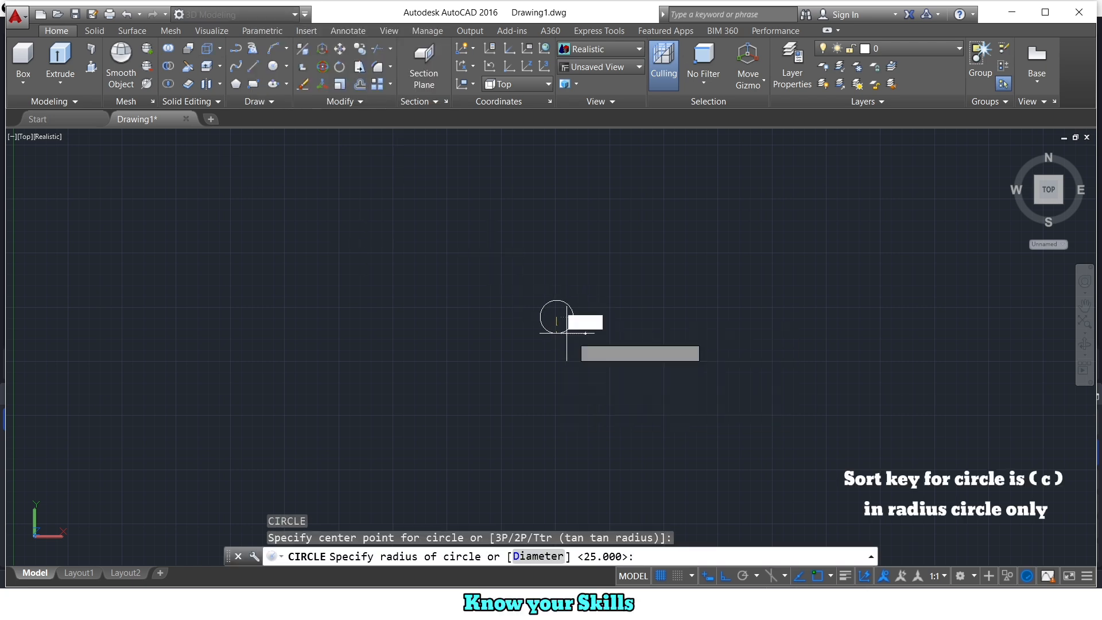
key("Return")
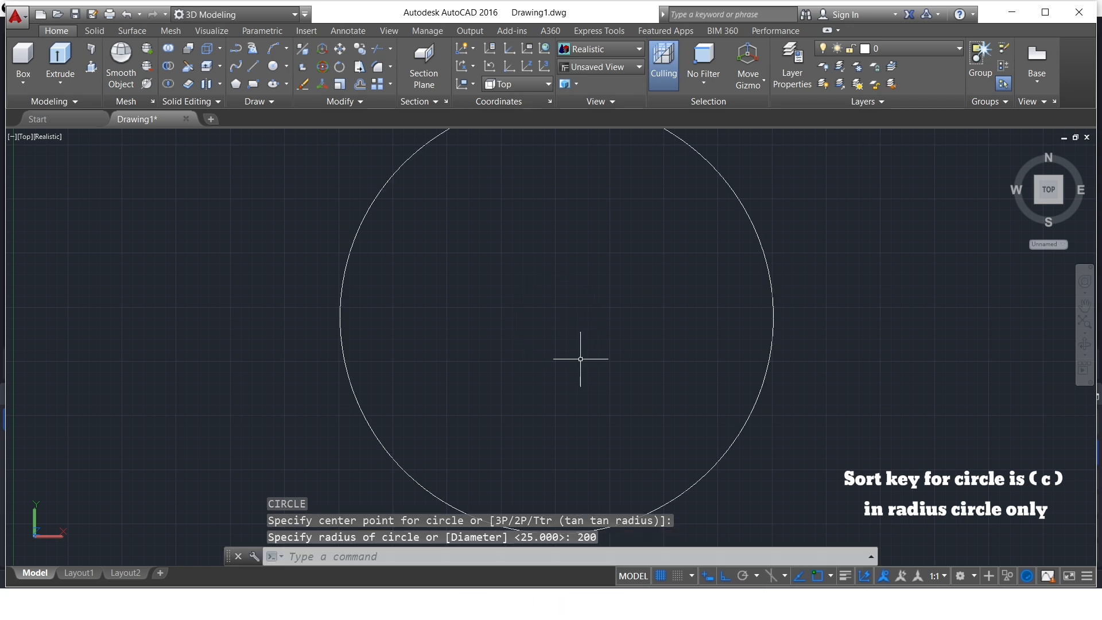
Step: Draw a concentric circle with radius 150 inside the first circle
scroll(580, 359, "down", 2)
key("Return")
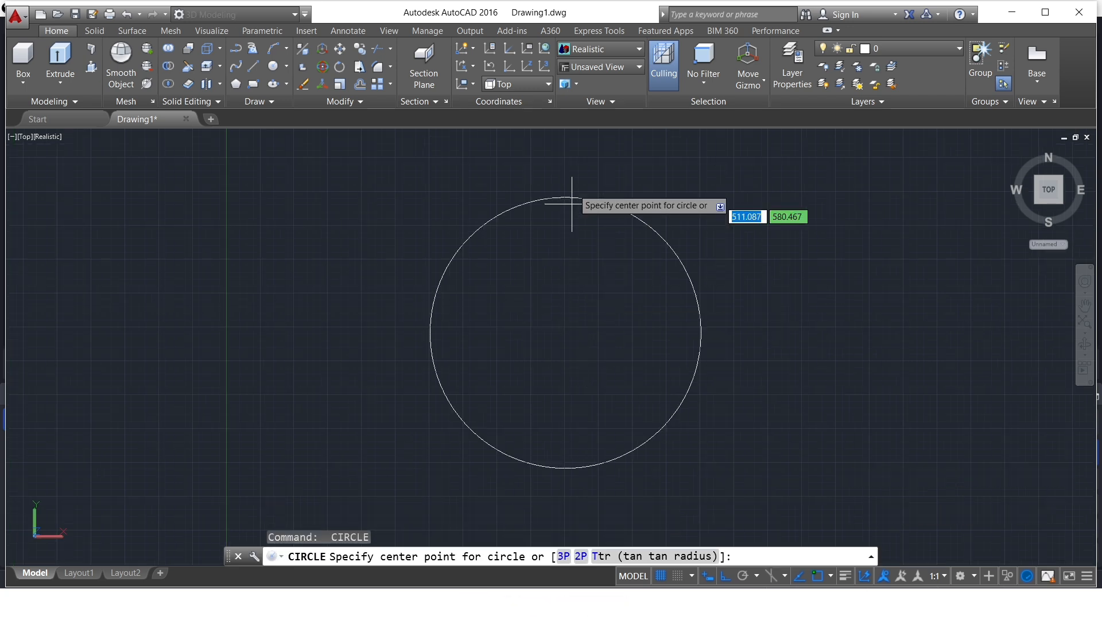
left_click(565, 332)
type("15")
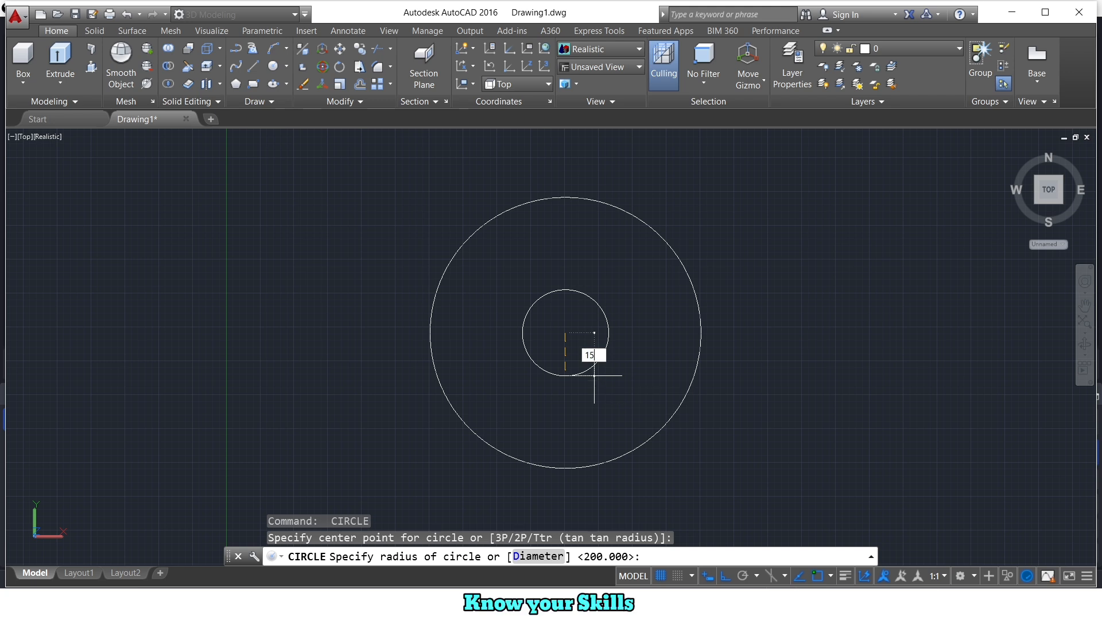
type("0")
key("Return")
Step: Draw a third concentric circle with radius 120 at the same centre
key("space")
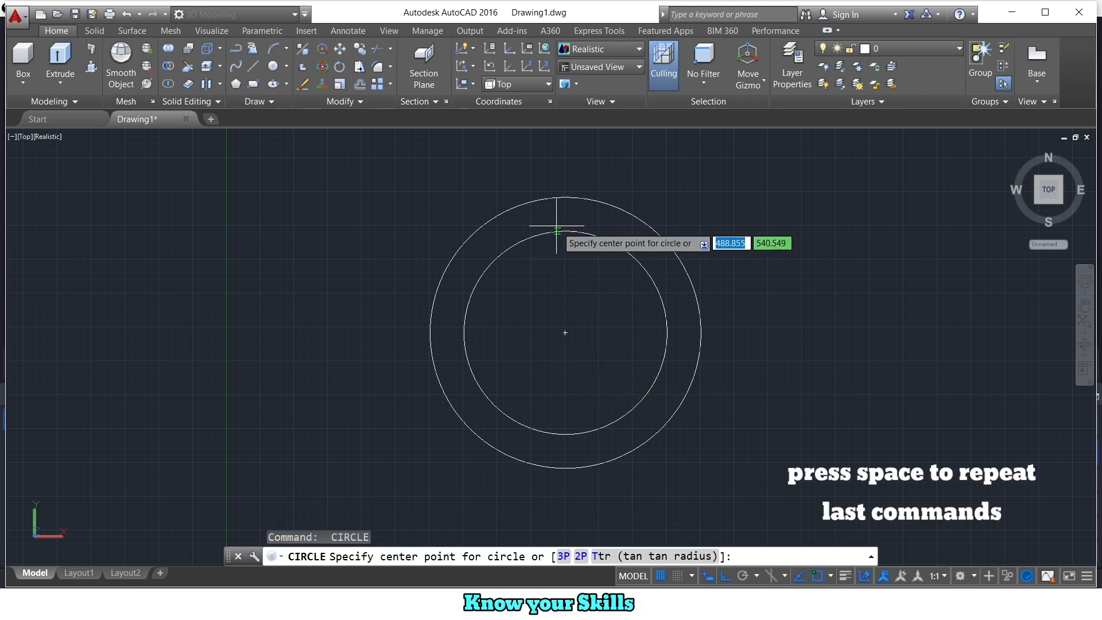
left_click(566, 332)
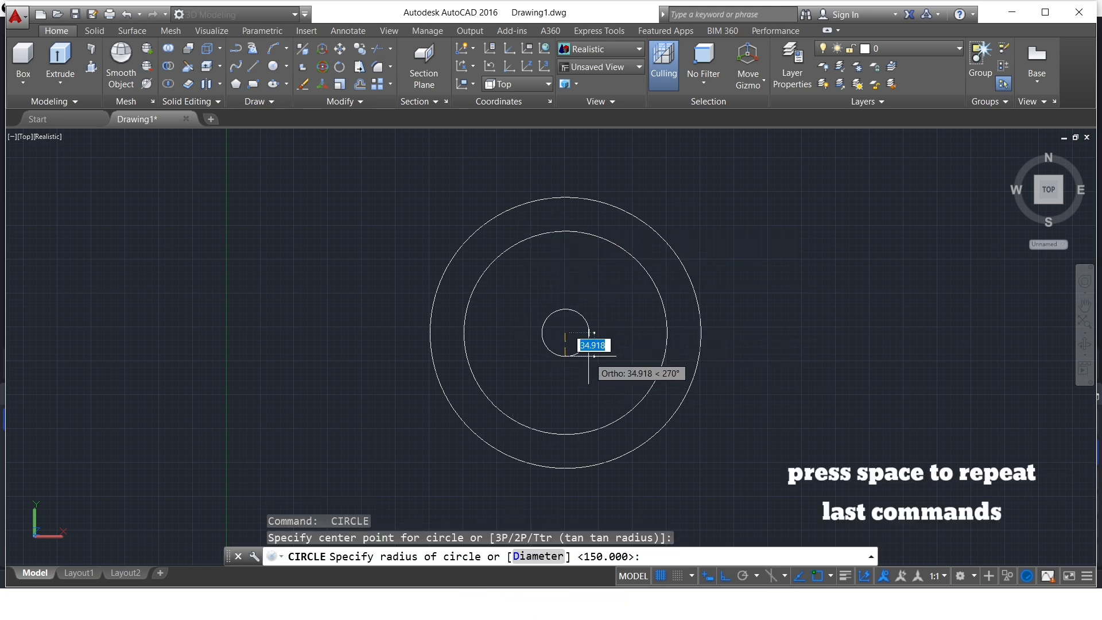
key("Return")
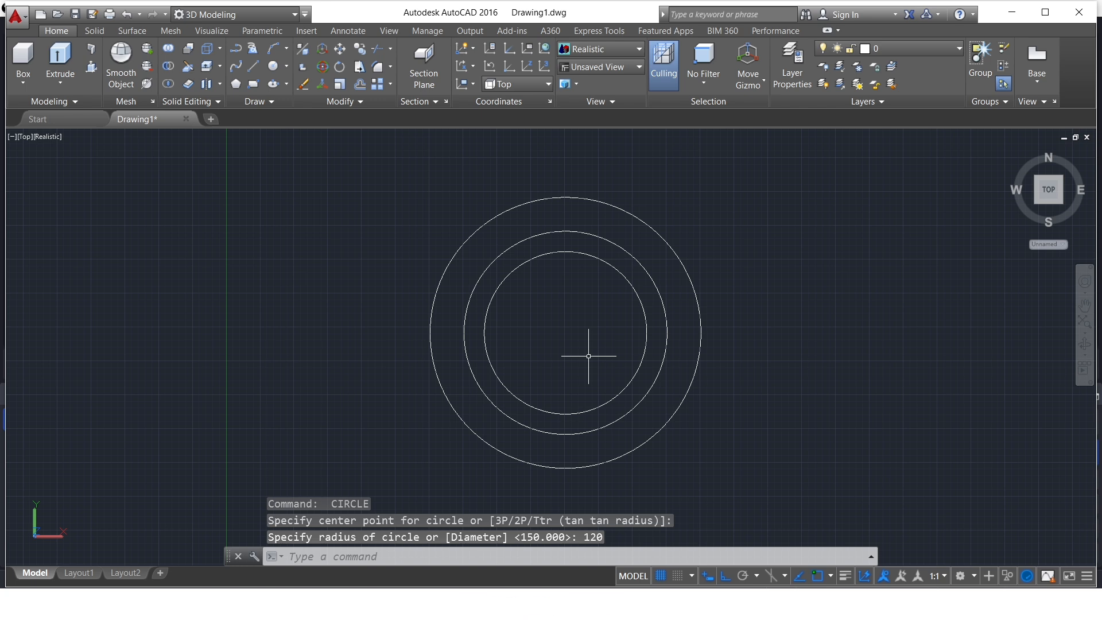
Step: Turn off the grid and draw a horizontal line from the circles' centre to the right quadrant of the middle circle
type("l")
key("Return")
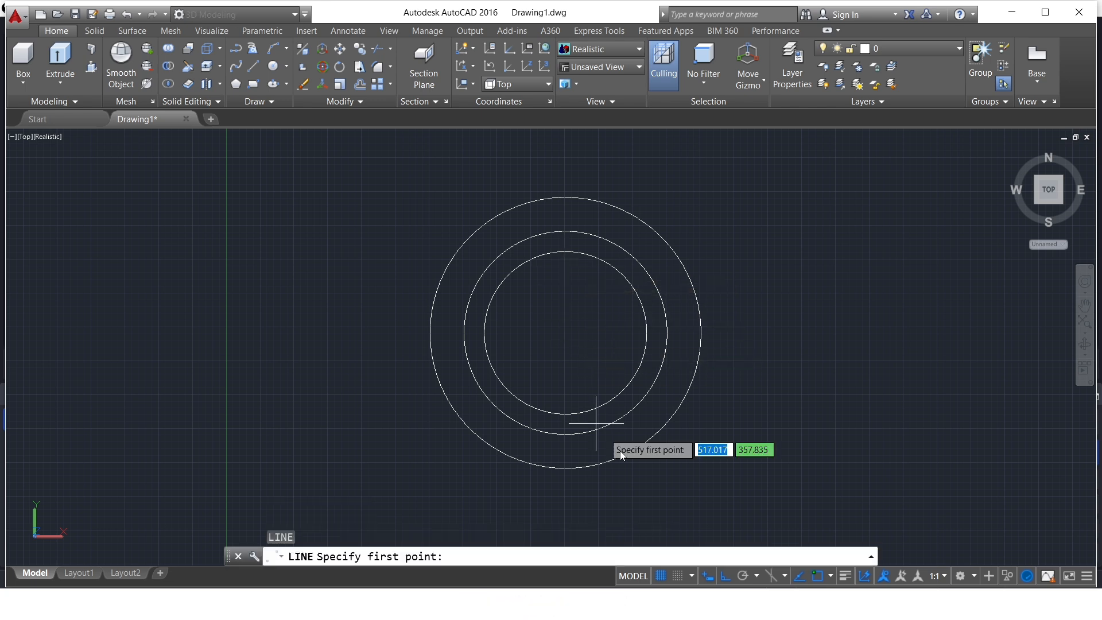
left_click(661, 576)
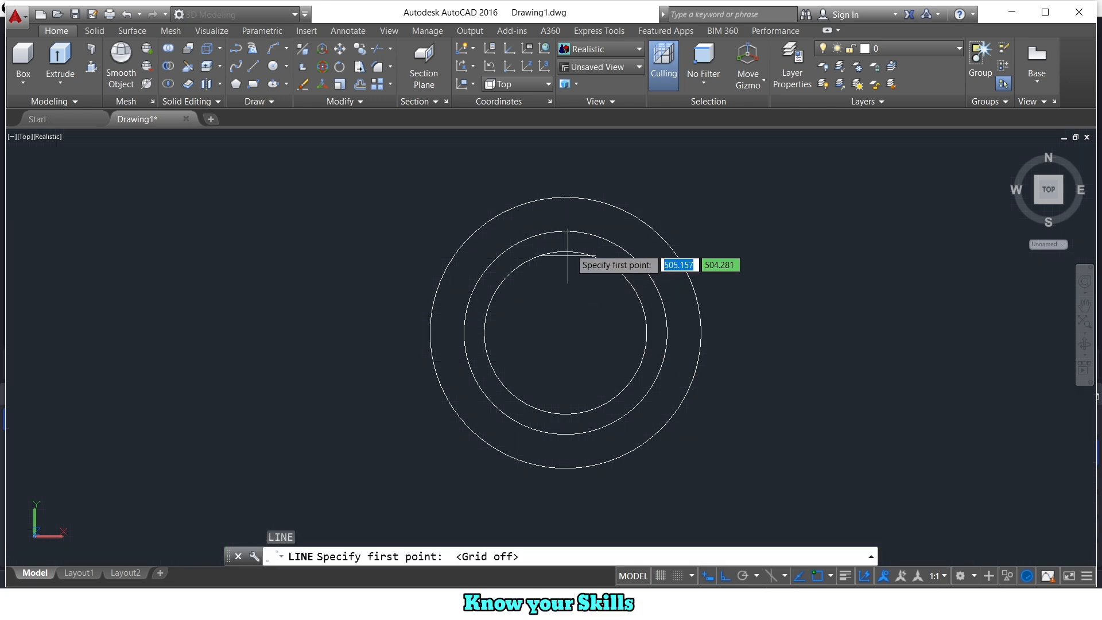
left_click(566, 331)
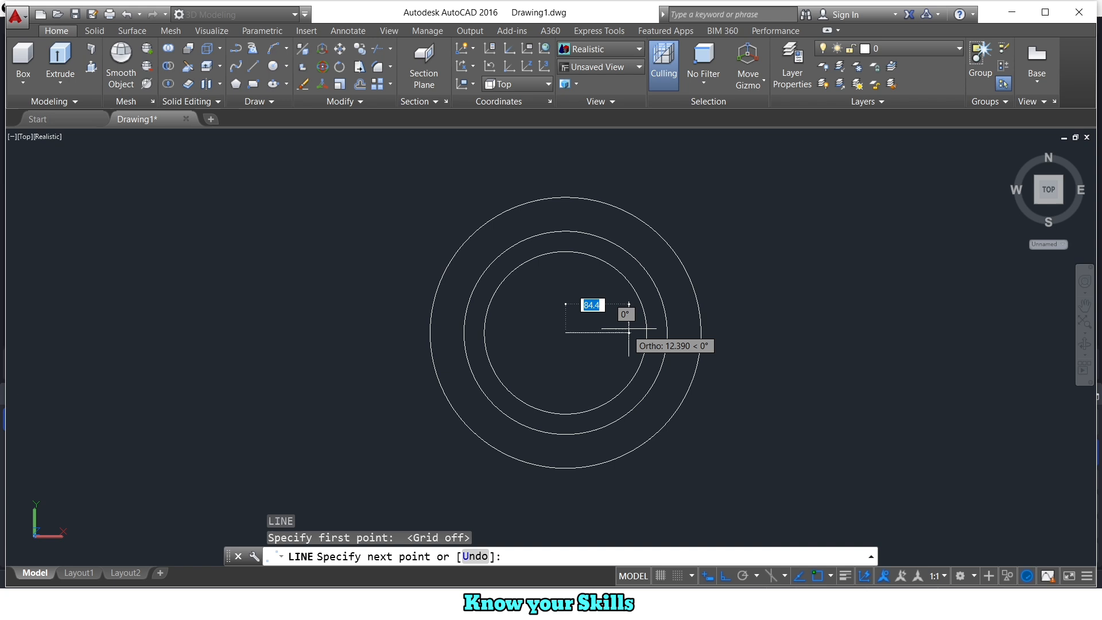
left_click(667, 332)
key("Return")
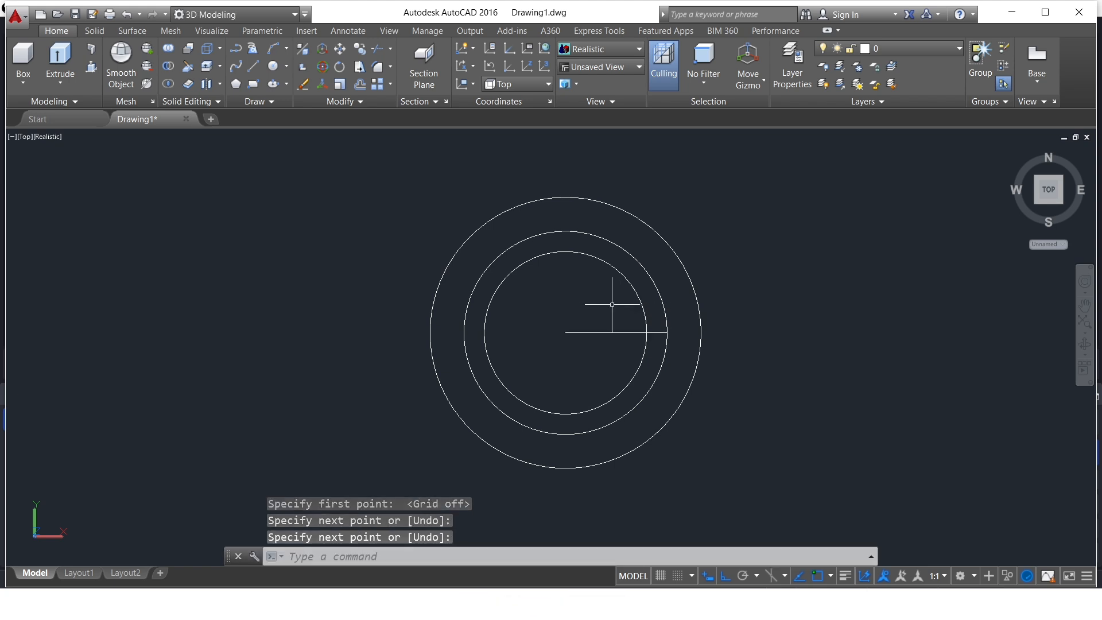
Step: Offset the horizontal line by 5 to both its upper and lower sides
type("o")
key("Return")
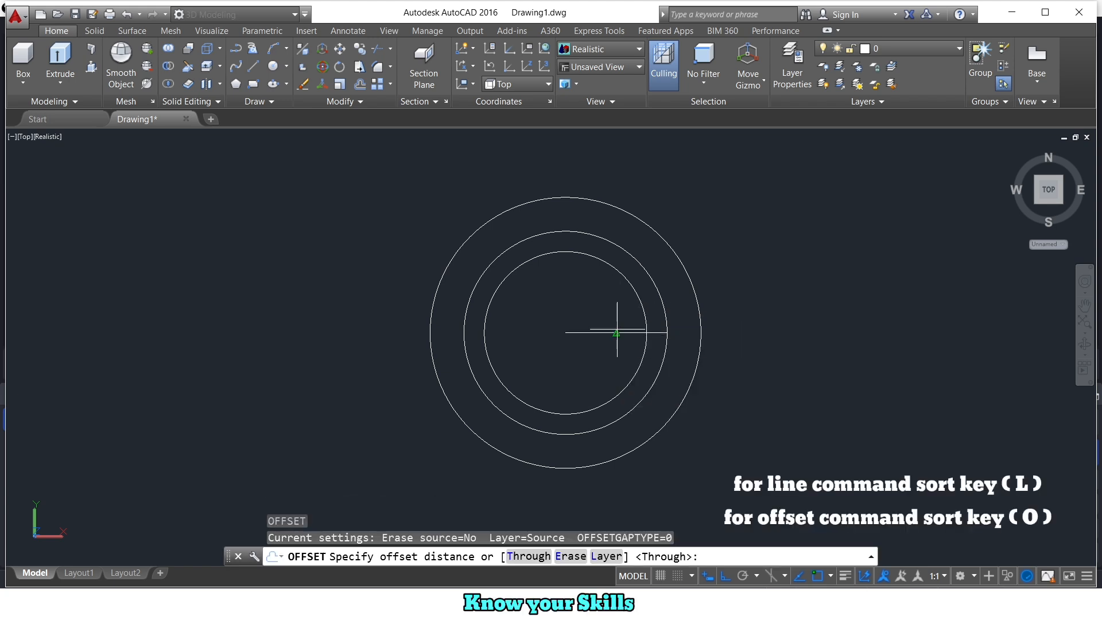
key("Return")
left_click(618, 333)
left_click(612, 310)
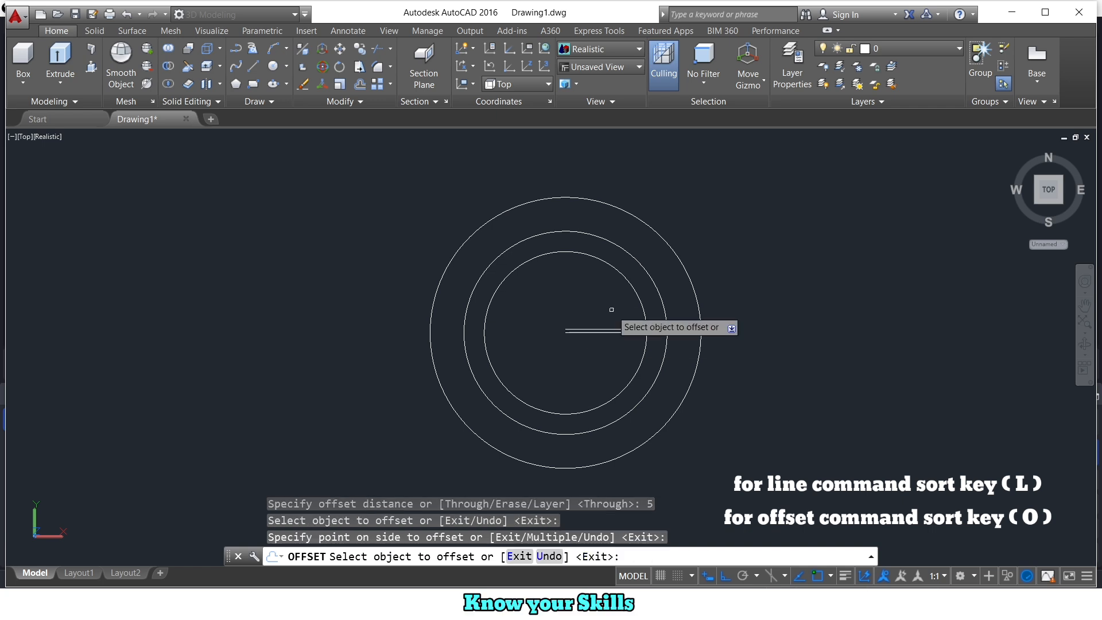
left_click(612, 332)
left_click(612, 349)
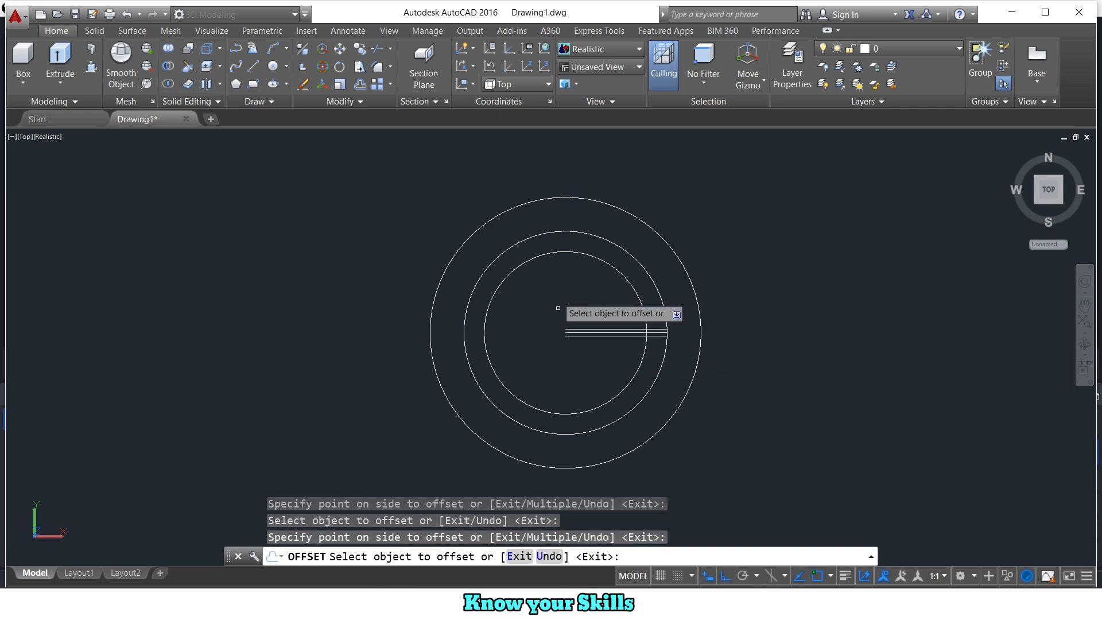
key("Escape")
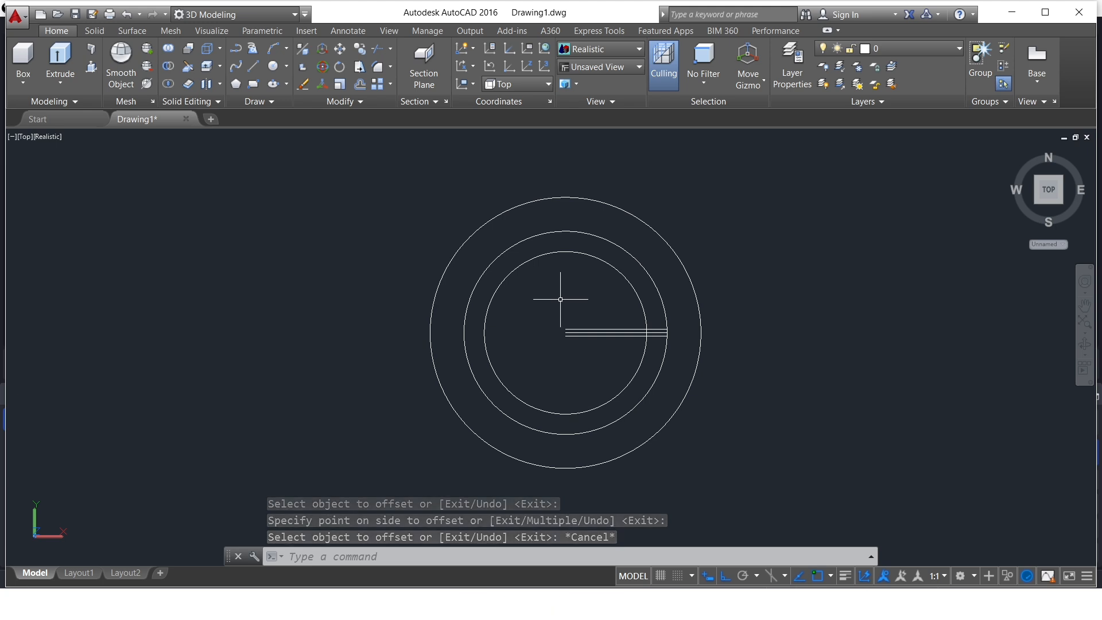
Step: Undo the recent view changes and switch the model to the Front view
key("ctrl+z")
key("ctrl+z")
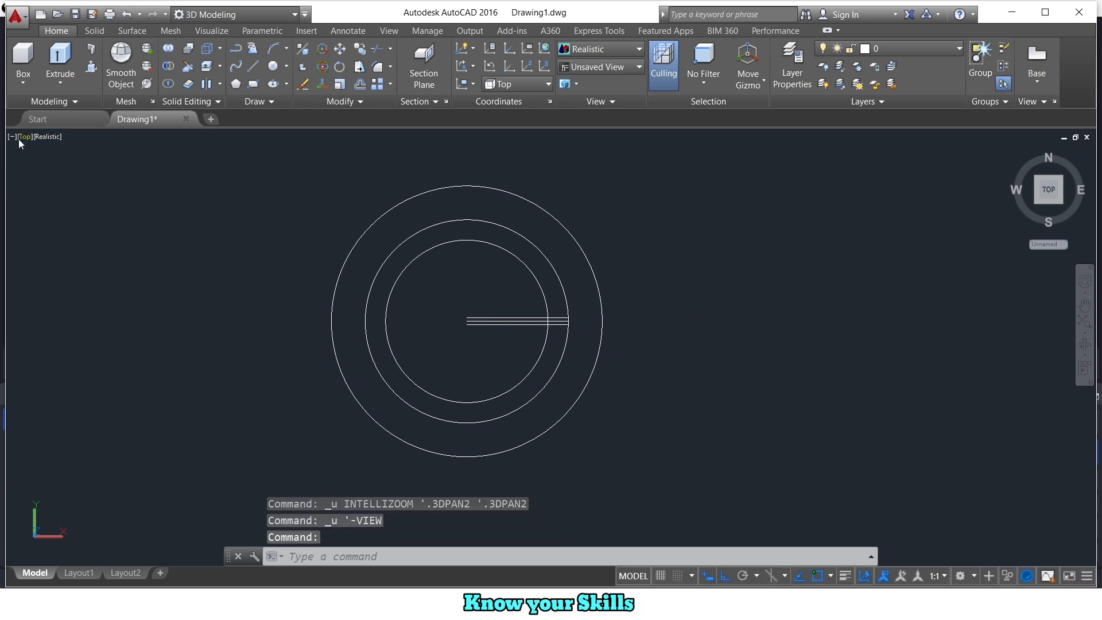
left_click(24, 136)
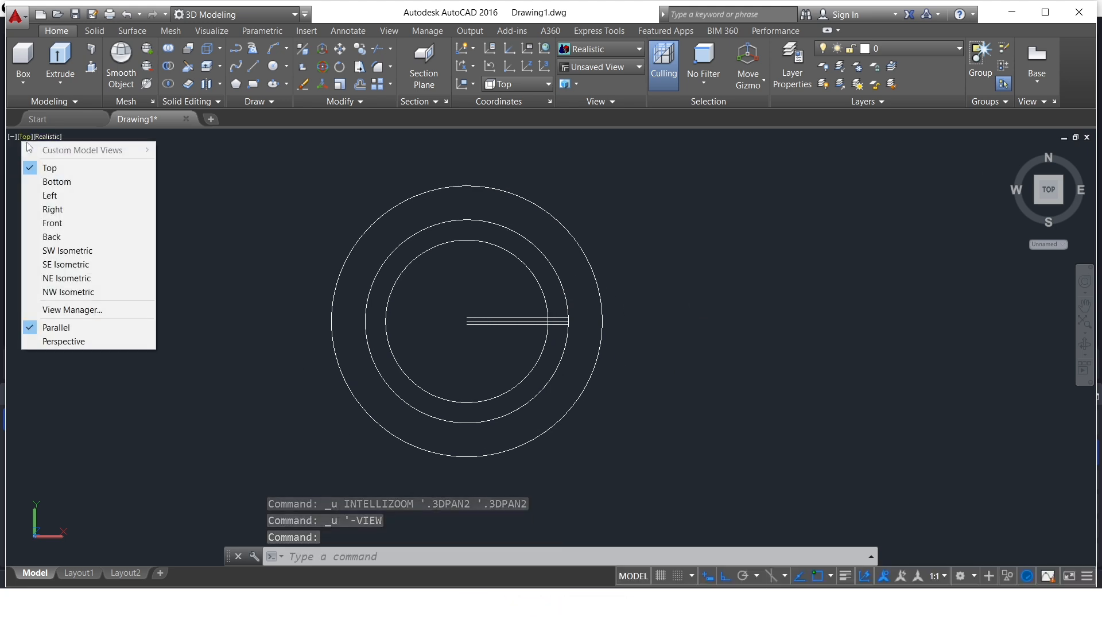
left_click(52, 223)
middle_click_drag(695, 405, 640, 397)
Step: Draw an upright rectangle 100 wide and 200 high from lines, beside and above the edge-on circles
key("Return")
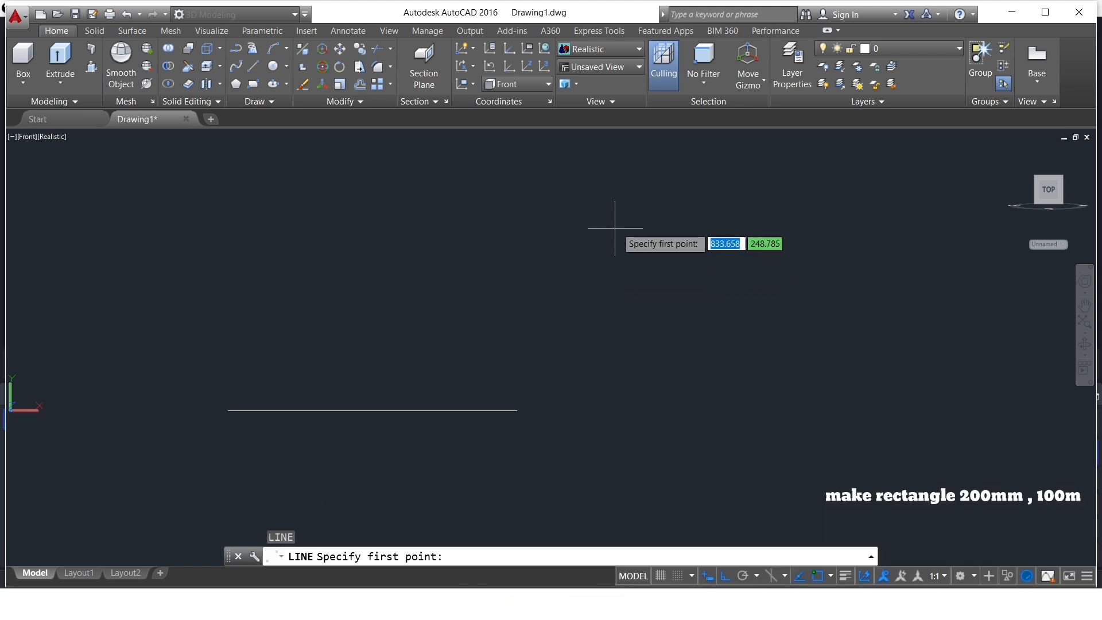
left_click(616, 212)
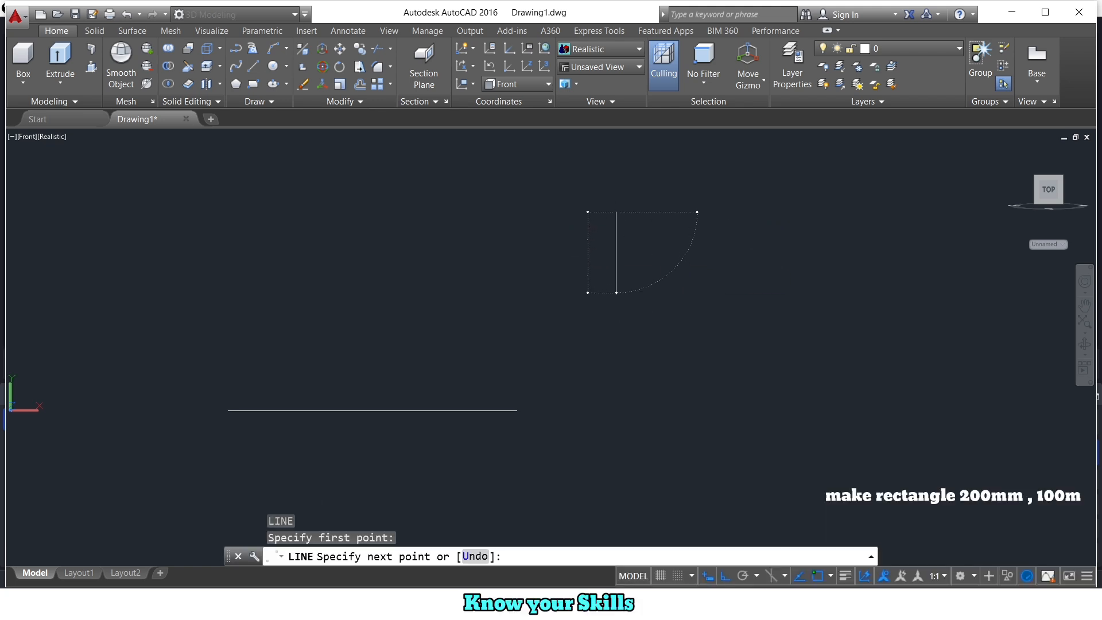
type("200")
key("Return")
type("100")
key("Return")
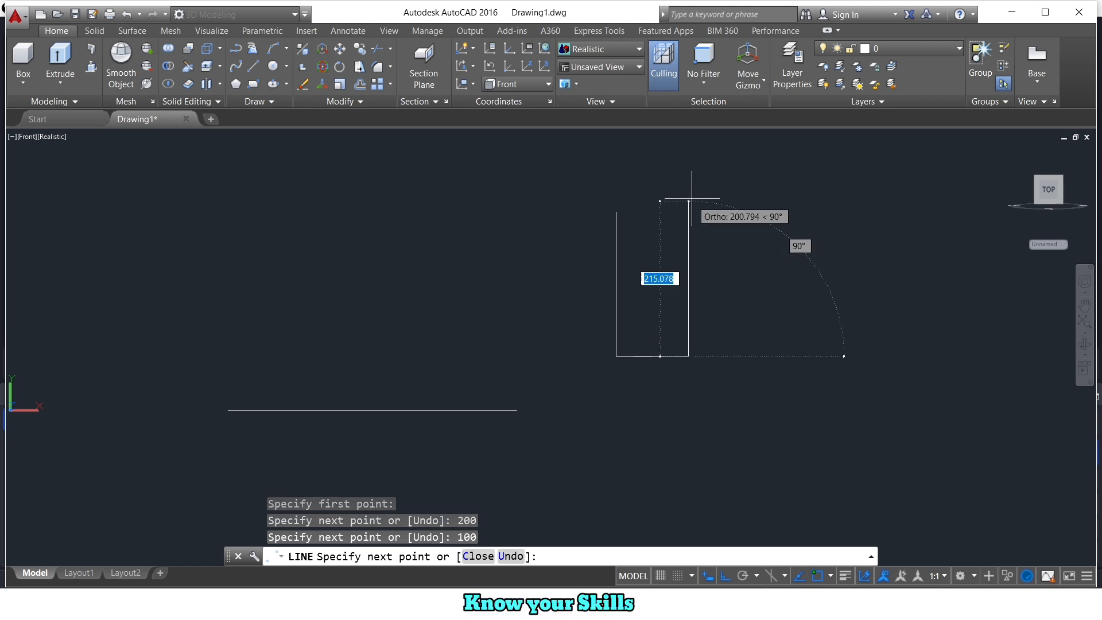
key("Return")
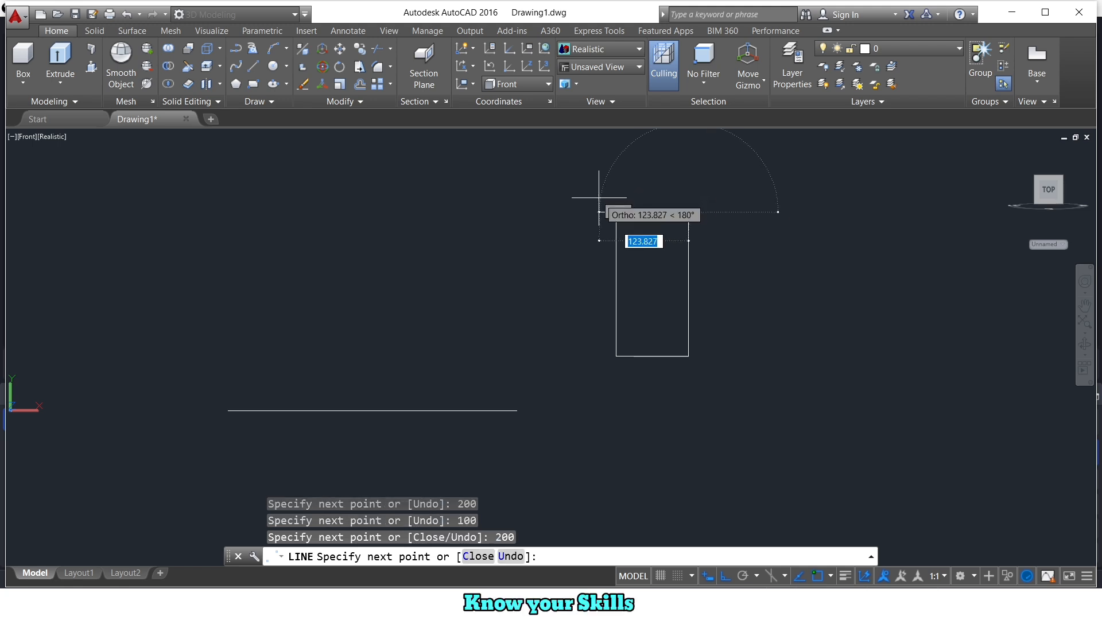
type("100")
key("Return")
key("Return")
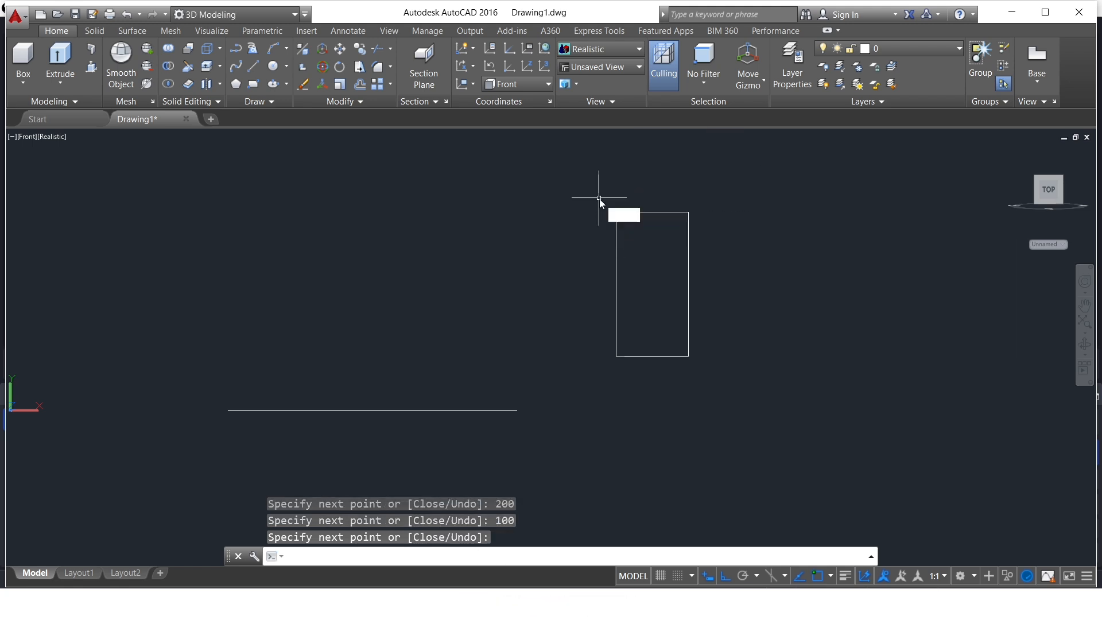
Step: Fillet the rectangle's upper-right corner with a radius of 30
type("f")
key("Return")
type("R")
key("Return")
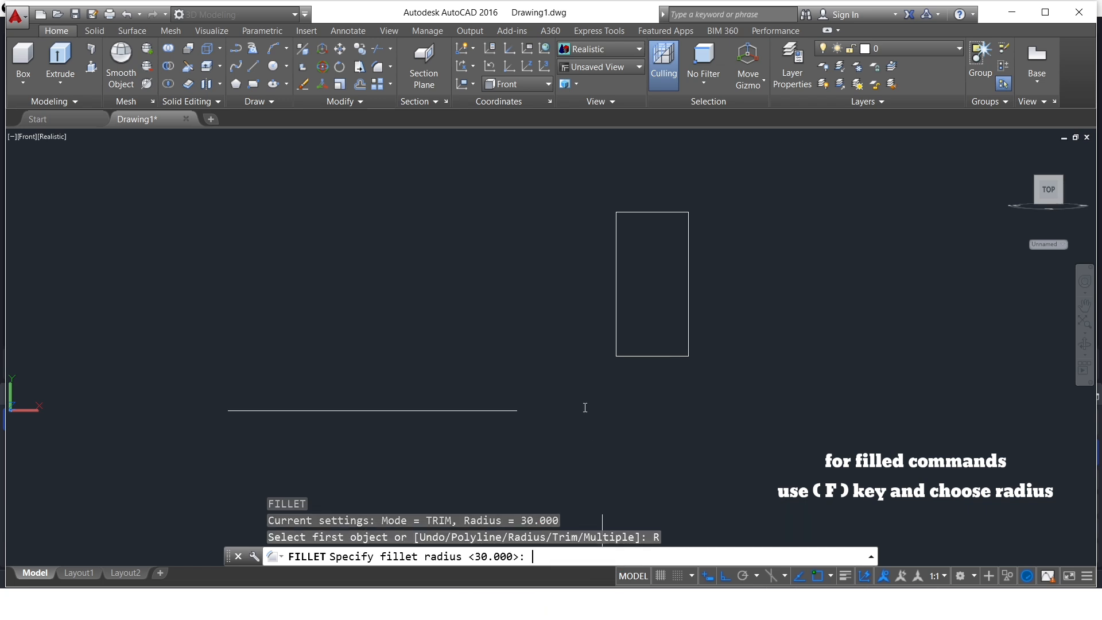
middle_click_drag(588, 247, 500, 247)
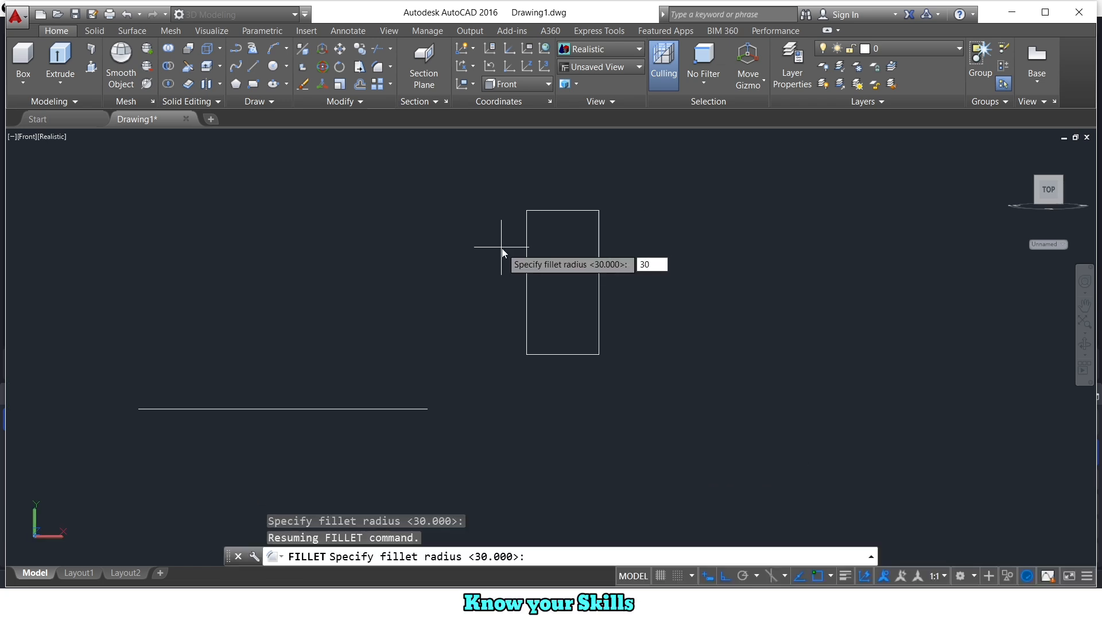
key("Return")
left_click(570, 211)
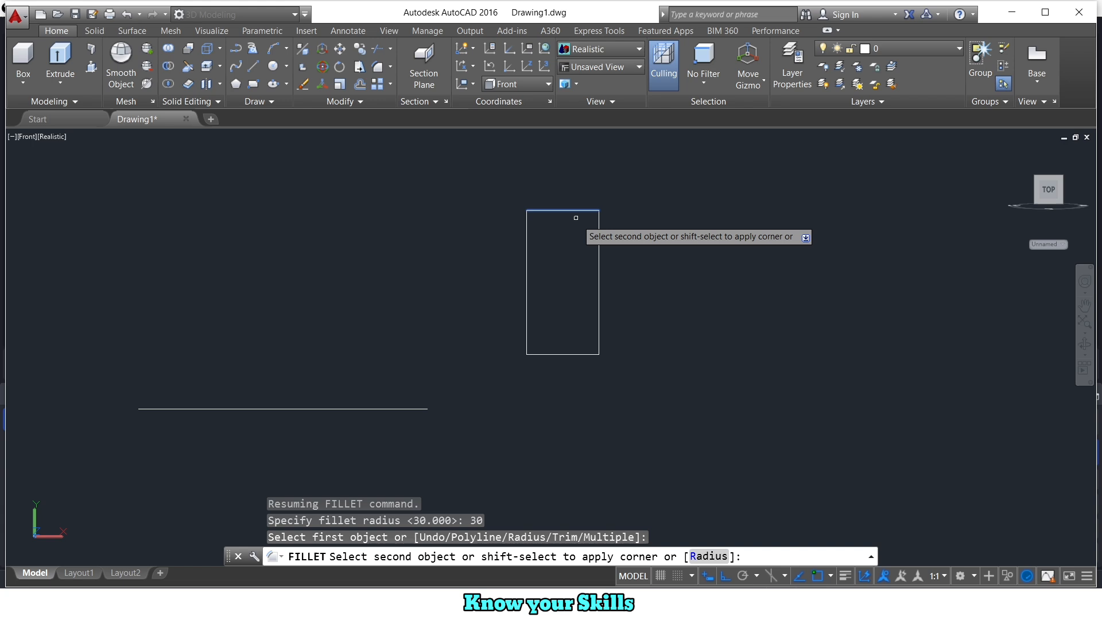
left_click(597, 239)
Step: Fillet the rectangle's lower-right corner with the same radius of 30
key("Return")
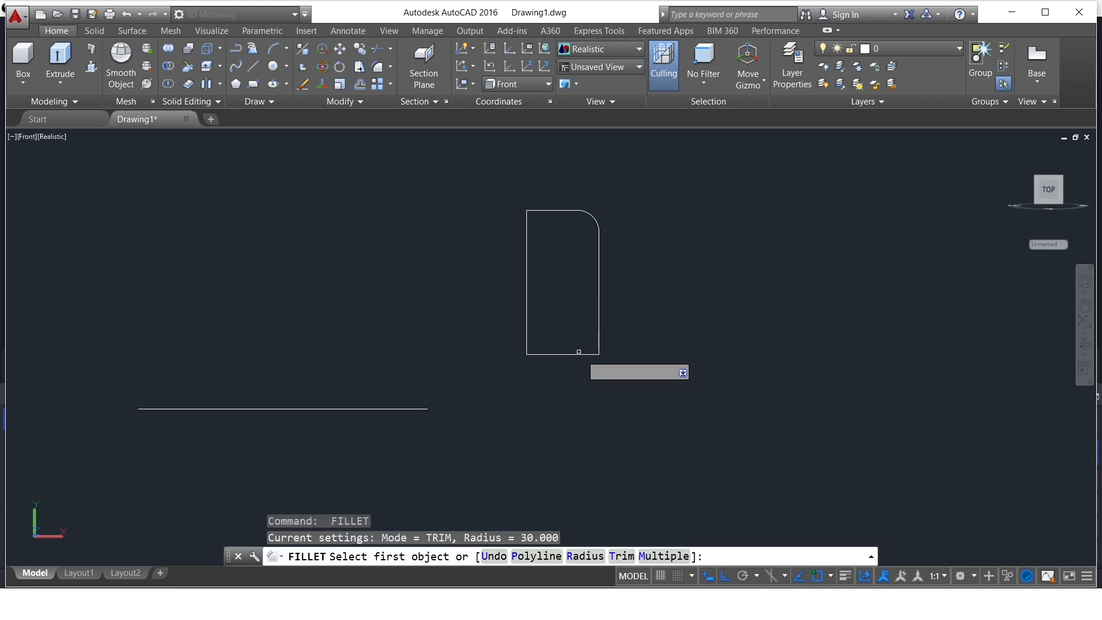
left_click(580, 355)
left_click(597, 322)
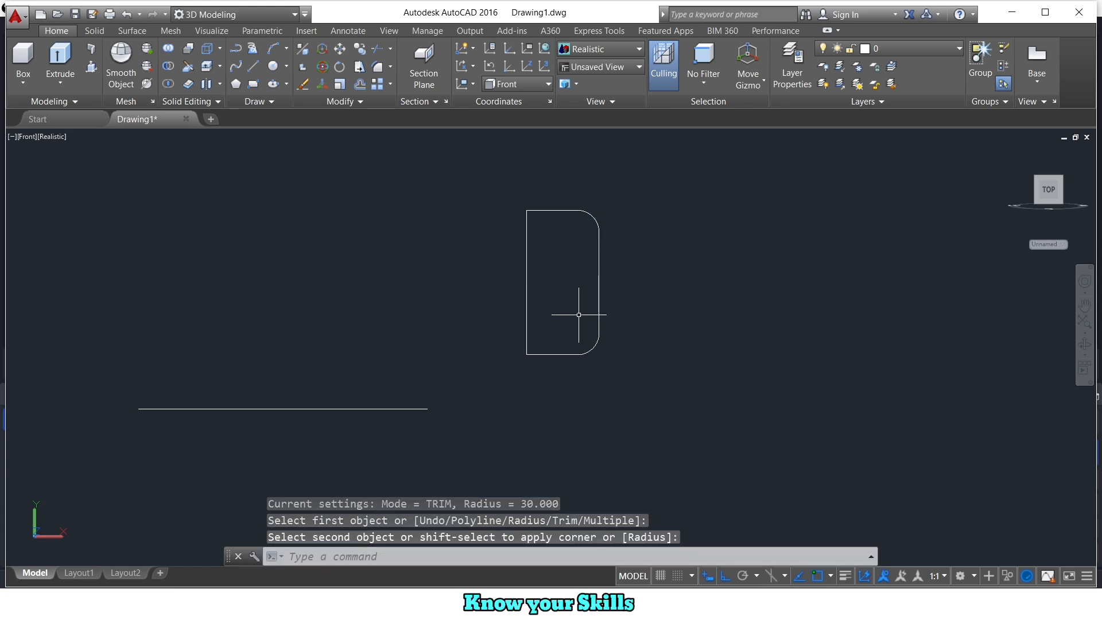
key("Escape")
left_click(23, 140)
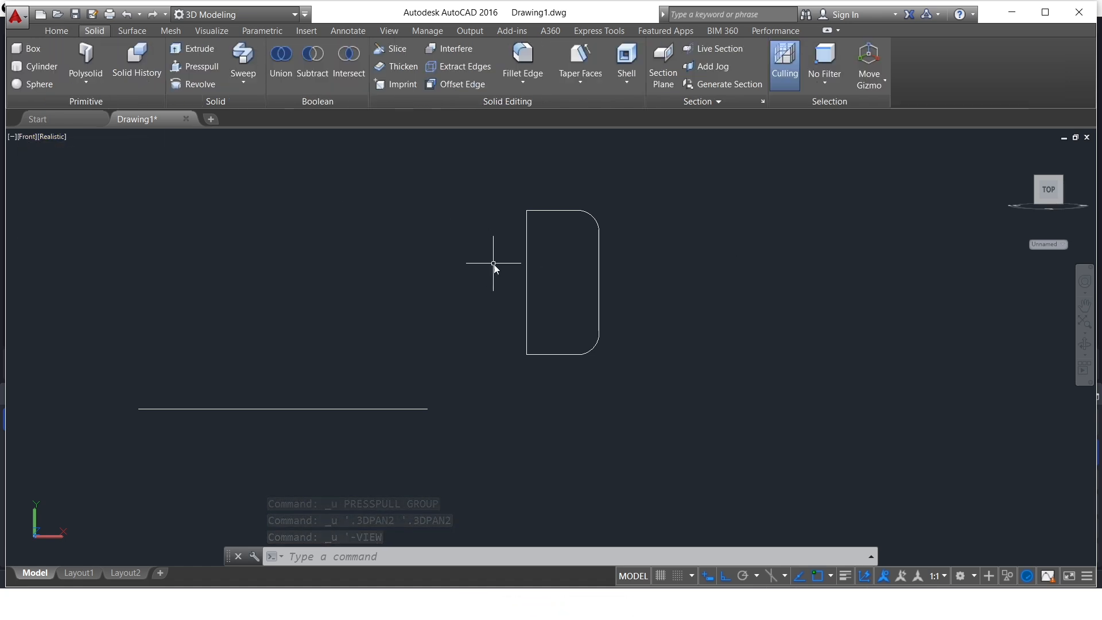
Step: Draw a circle with radius 25 at the rectangle's centre, tracked 50 inward from the midpoint of its long side
type("c")
key("Return")
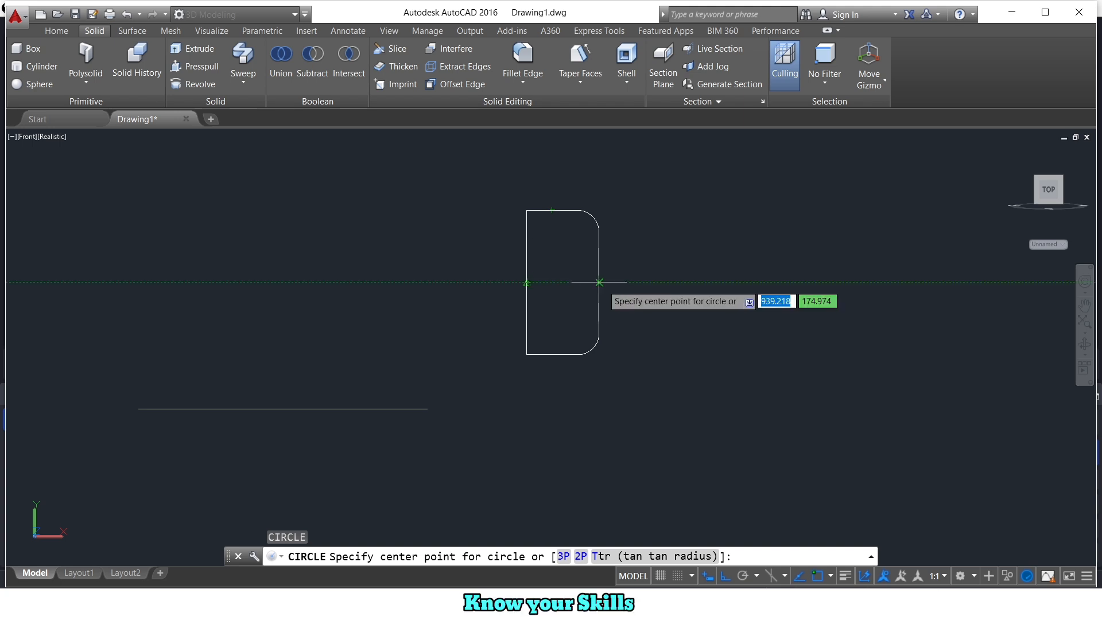
type("50")
key("Return")
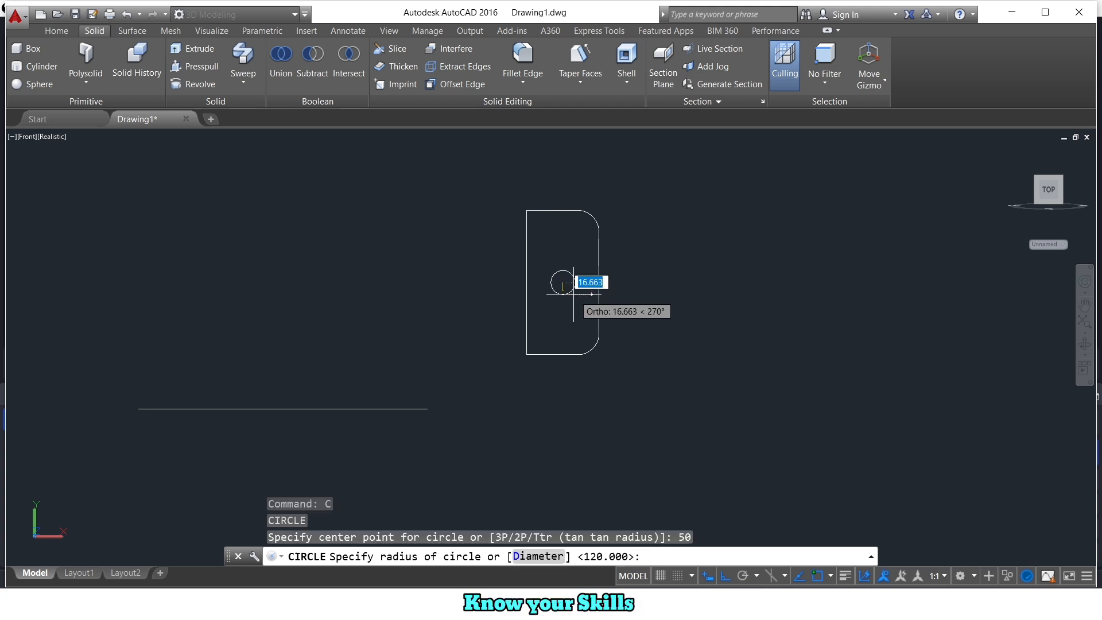
key("Return")
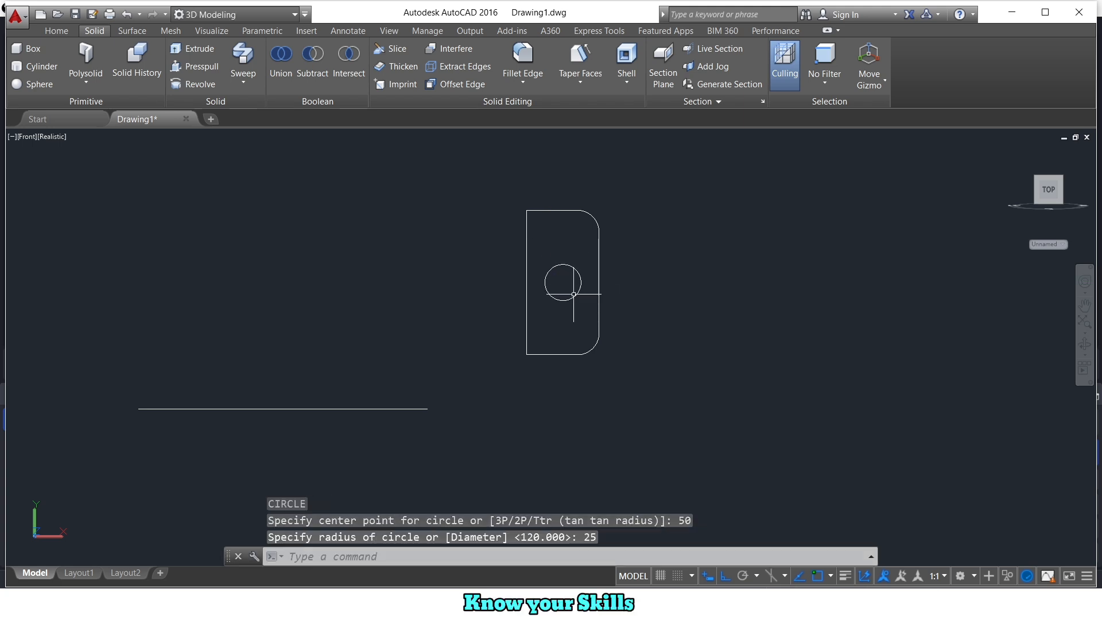
Step: Switch to the SW Isometric view and copy the filleted profile with its circle from its lower corner to a spot nearer the concentric circles
left_click(26, 139)
left_click(51, 251)
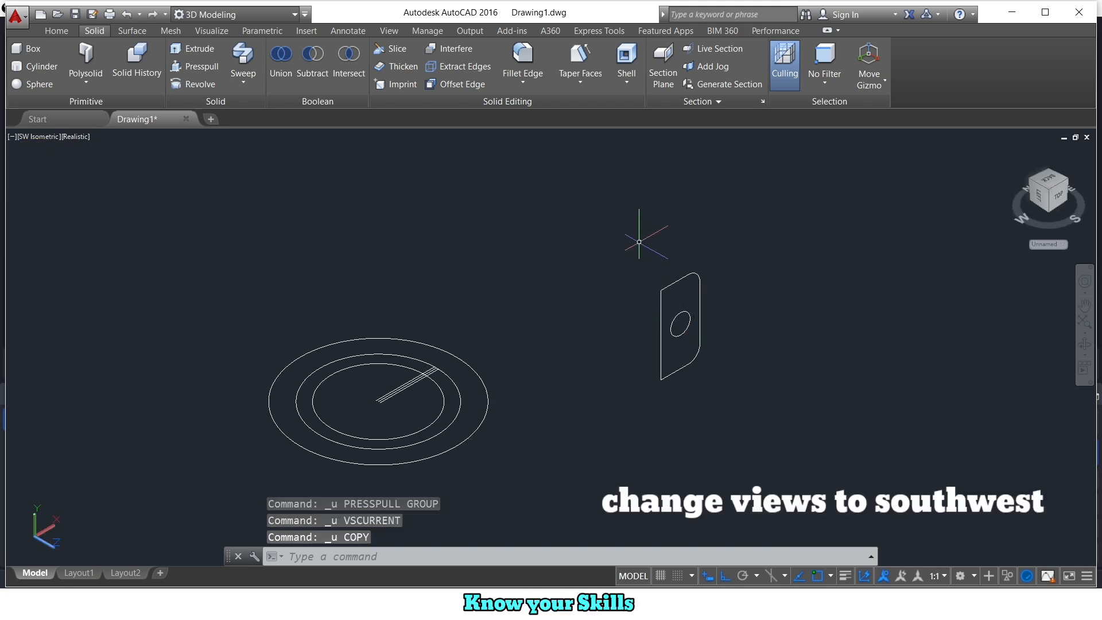
left_click(639, 242)
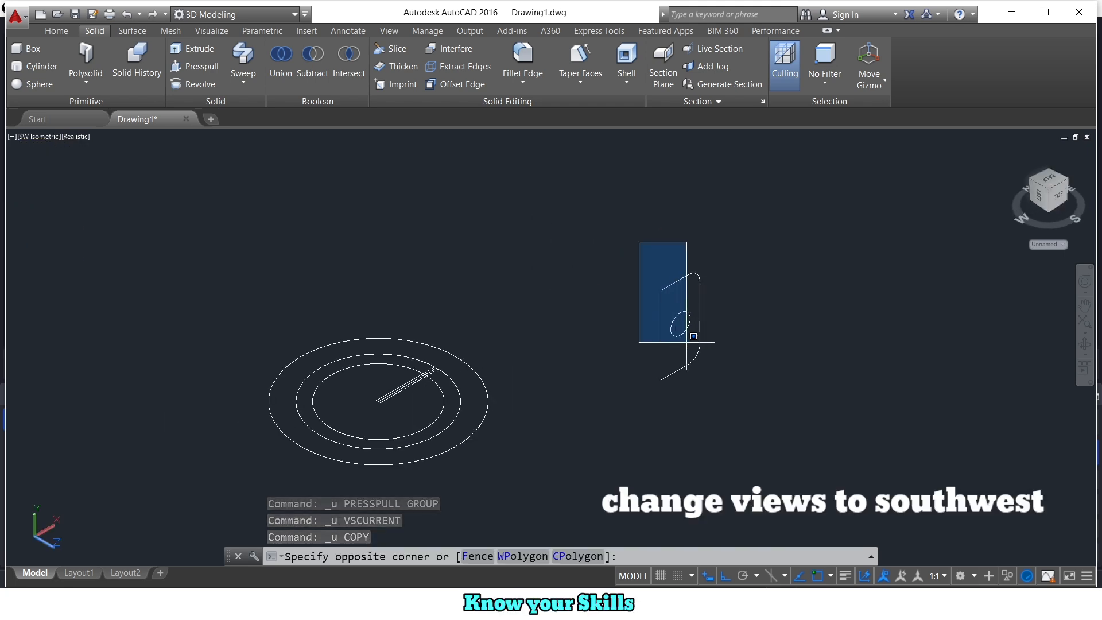
left_click(737, 415)
type("co")
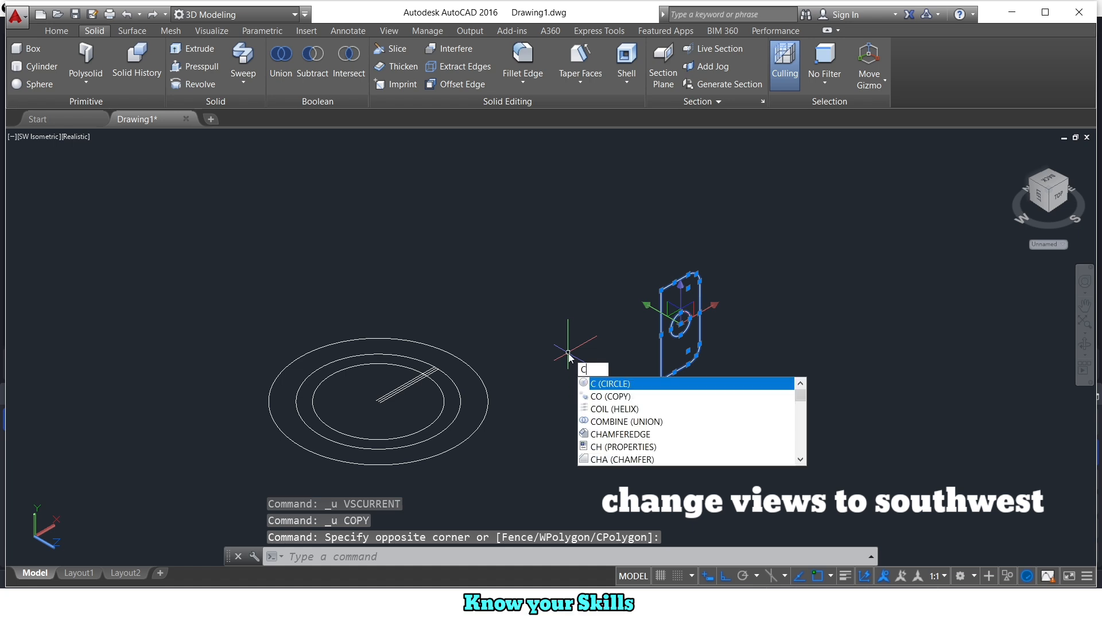
key("Return")
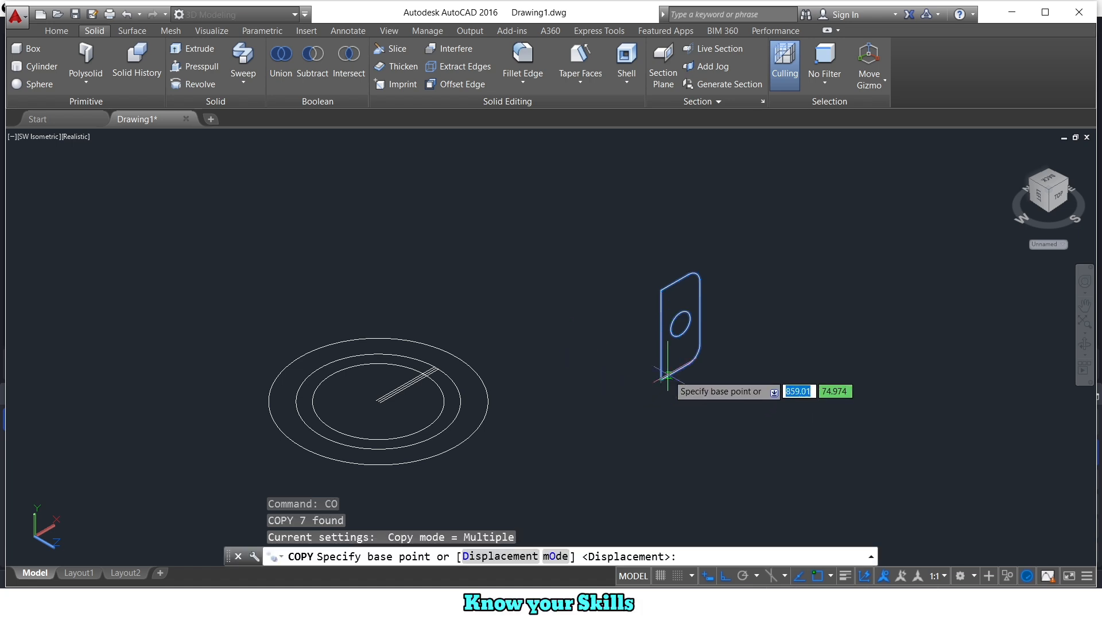
left_click(661, 379)
left_click(586, 413)
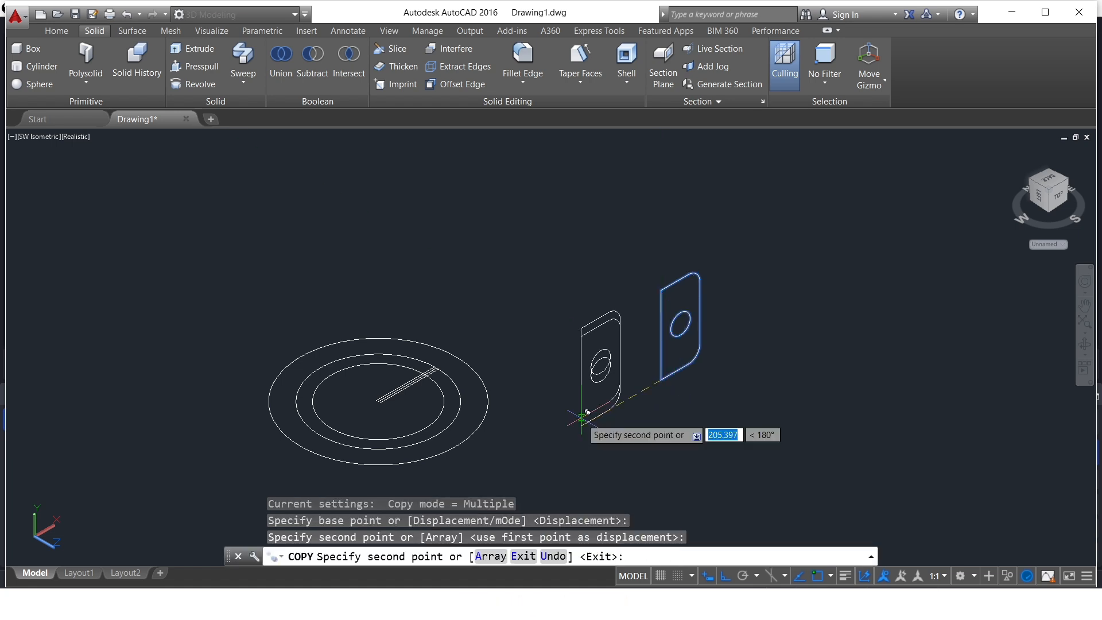
key("Escape")
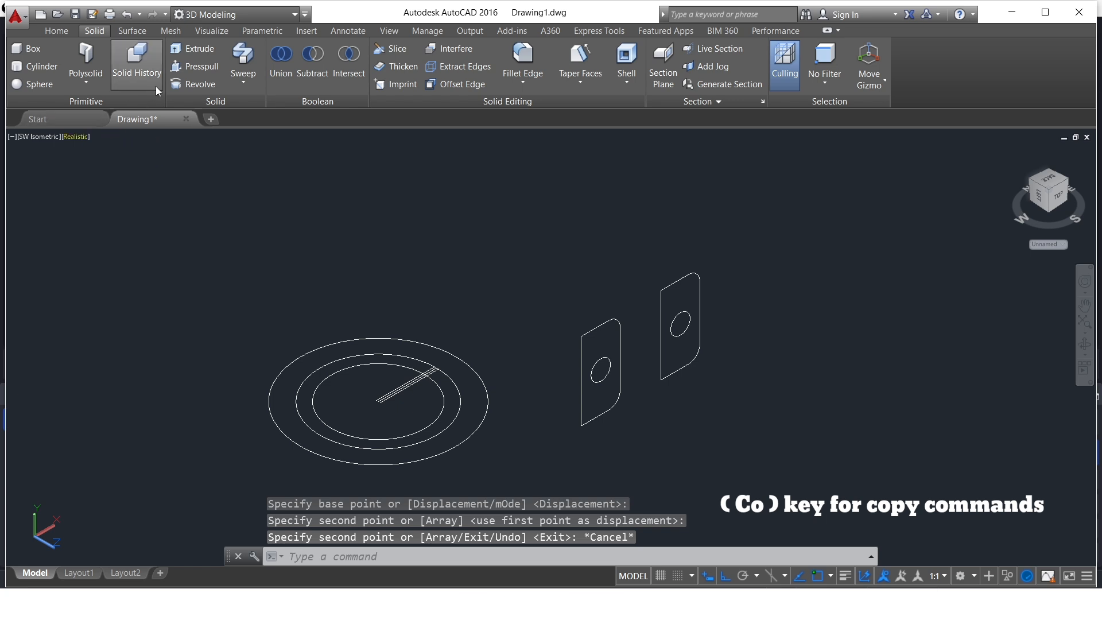
Step: Presspull the area of the outermost circle 50 downward into a solid base disc
left_click(195, 66)
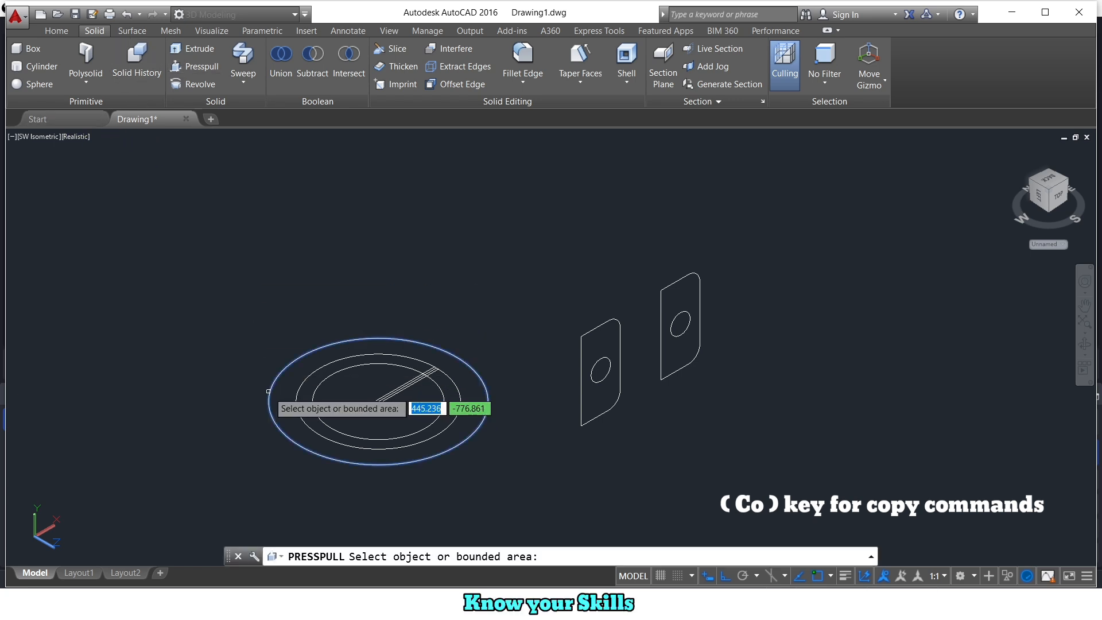
left_click(268, 391)
type("50")
key("Return")
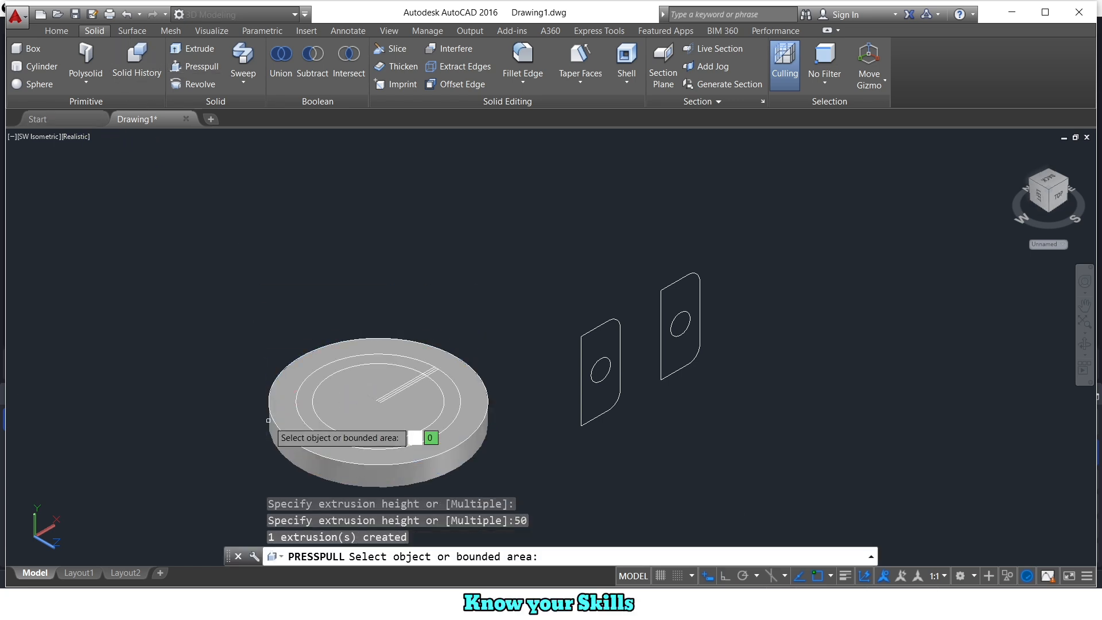
Step: Presspull the ring between the two inner circles upward by 400, leaving out the narrow spoke slot
middle_click_drag(250, 448, 369, 427)
key("Escape")
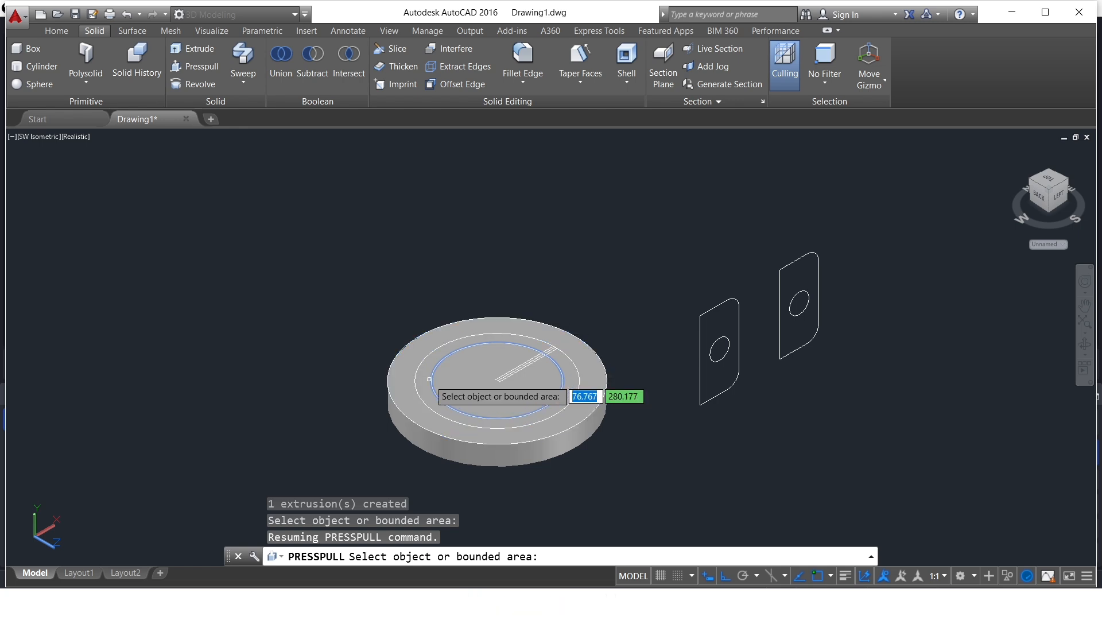
left_click(497, 380)
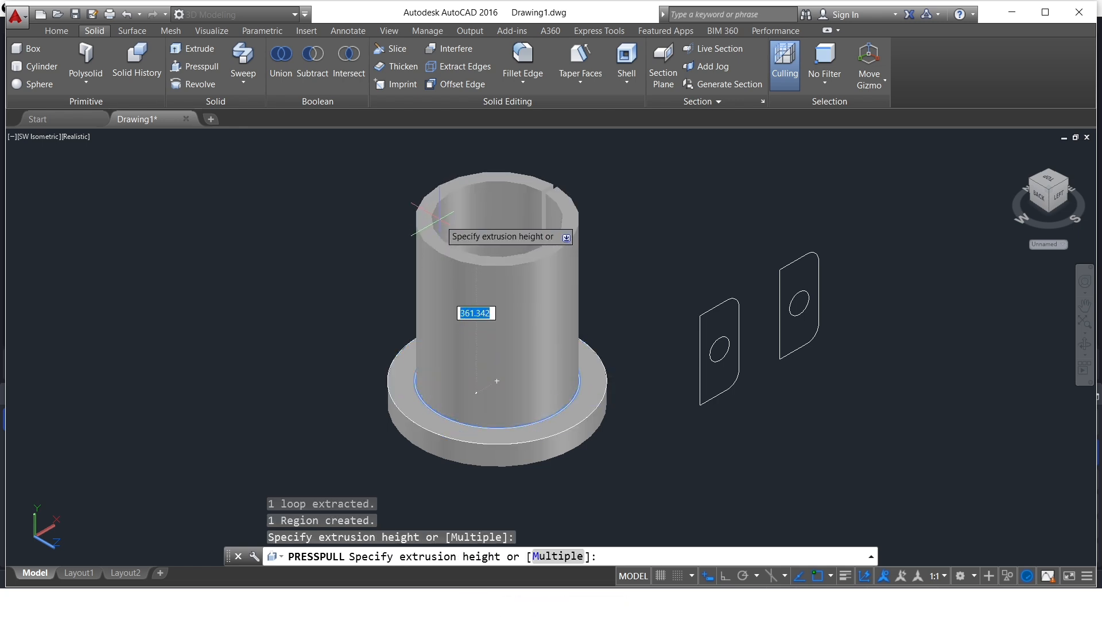
type("400")
key("Return")
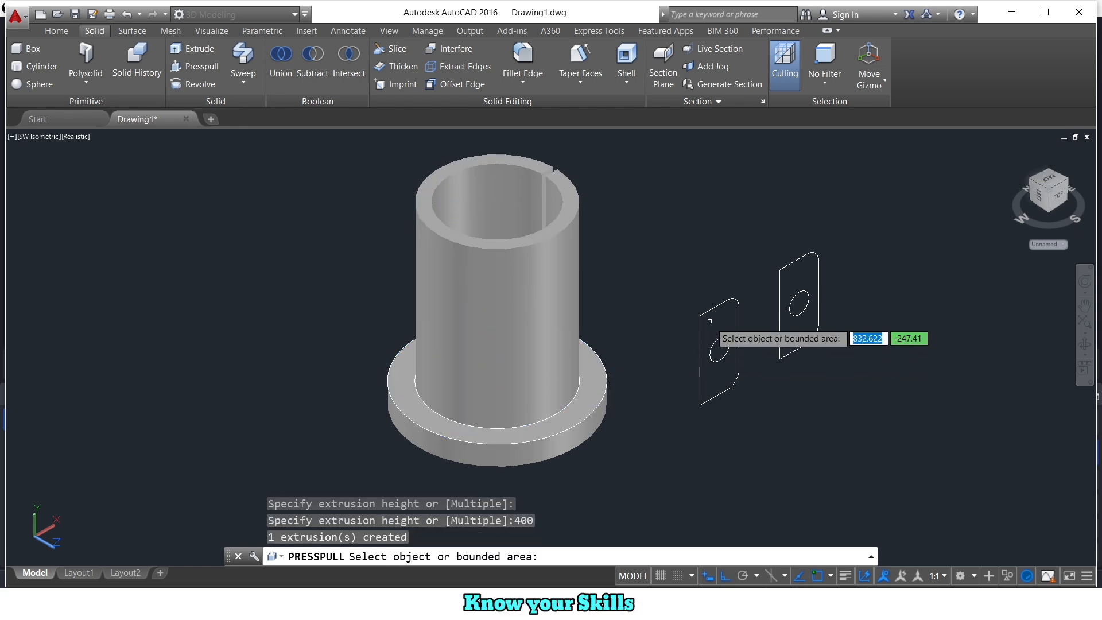
Step: Presspull both filleted profiles by 50, leaving their circles as through holes, and end the command
left_click(708, 354)
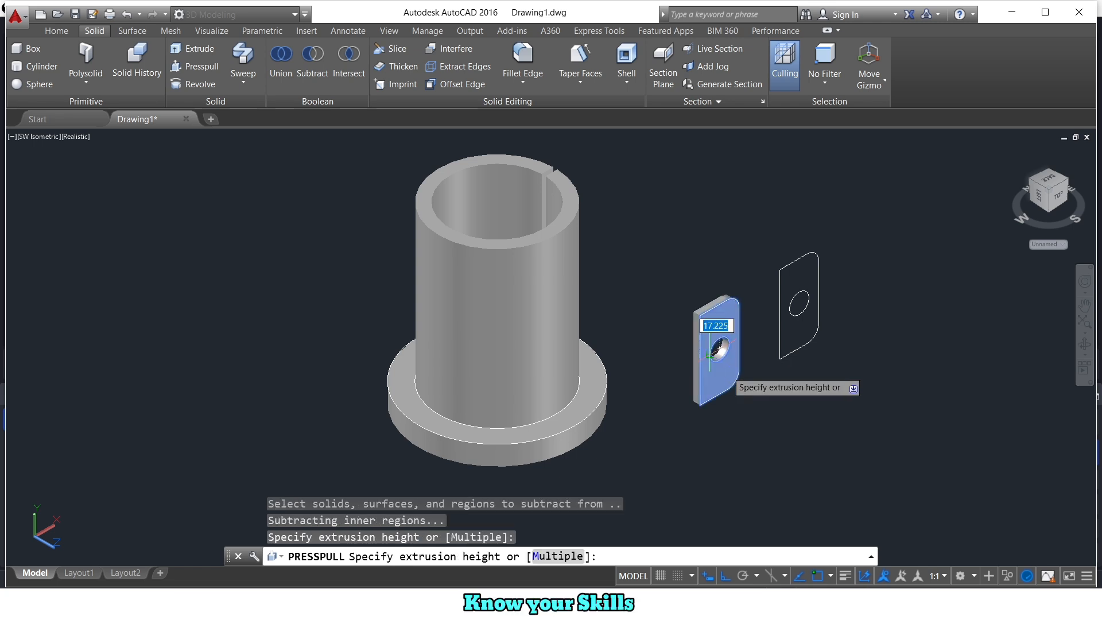
type("50")
key("Return")
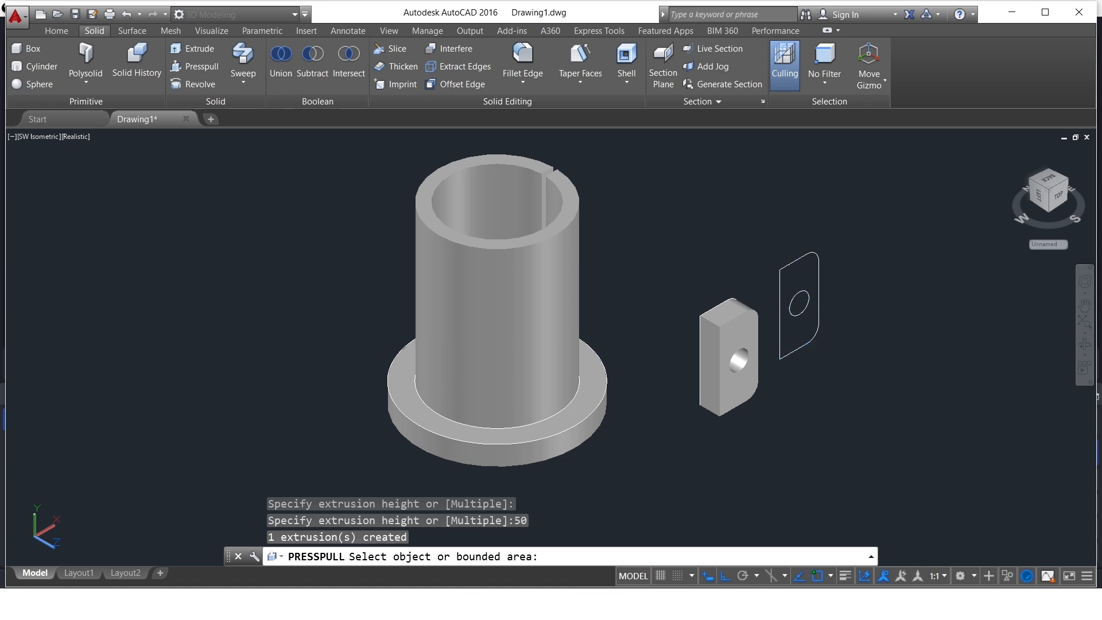
left_click(784, 310)
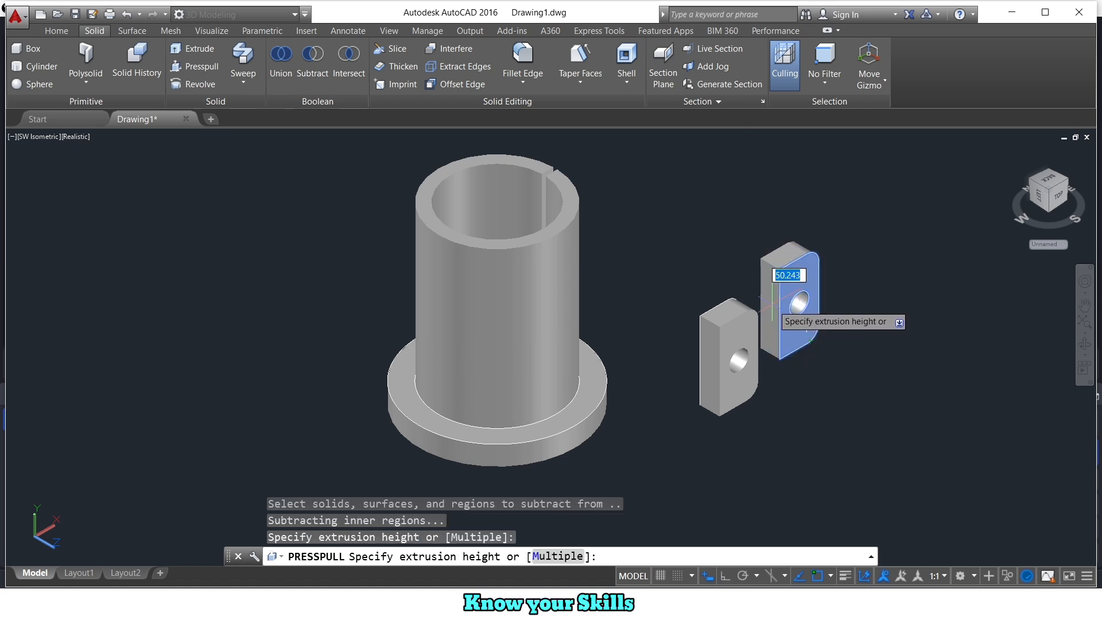
type("50")
key("Return")
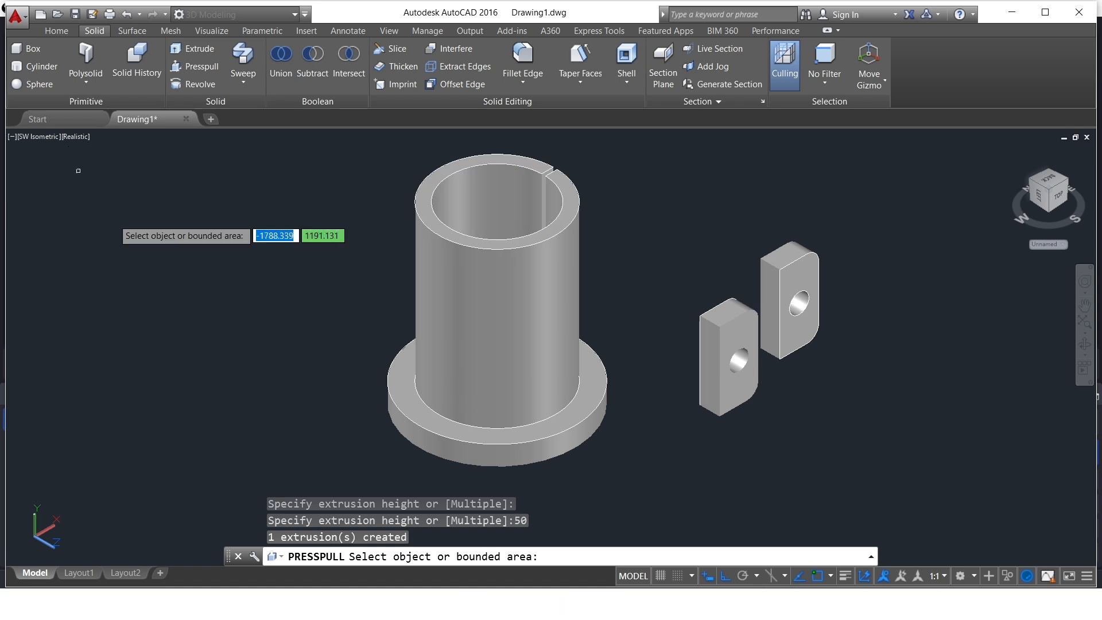
key("Return")
Step: Switch to the 2D Wireframe style and draw a line across the slot on the tube's top face, starting from a point tracked 15 along the slot edge
left_click(76, 138)
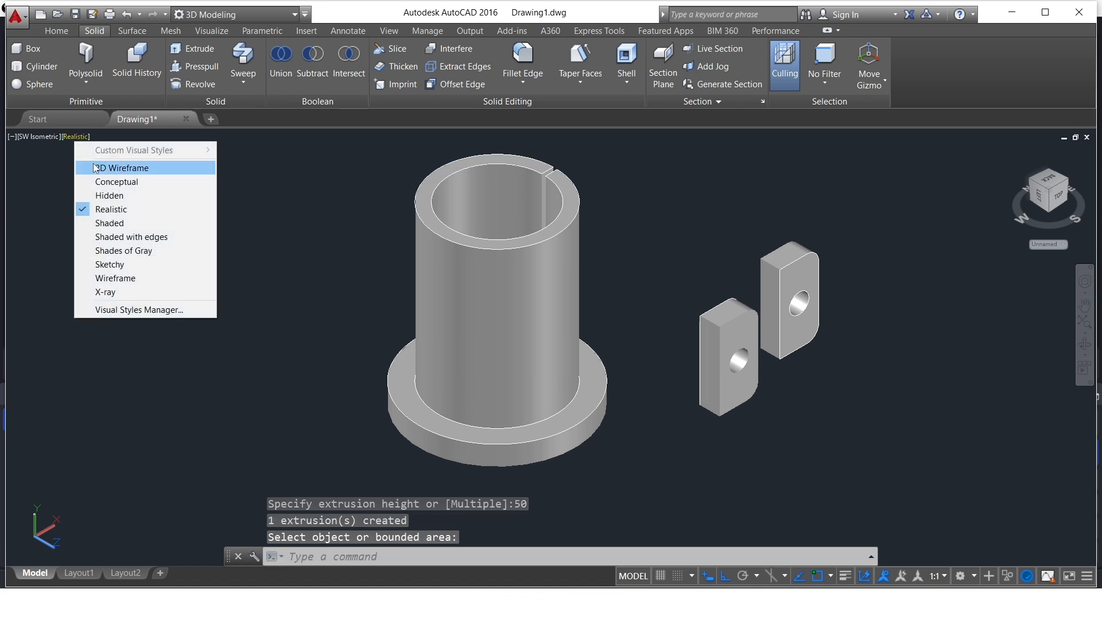
left_click(98, 167)
middle_click_drag(649, 285, 585, 324)
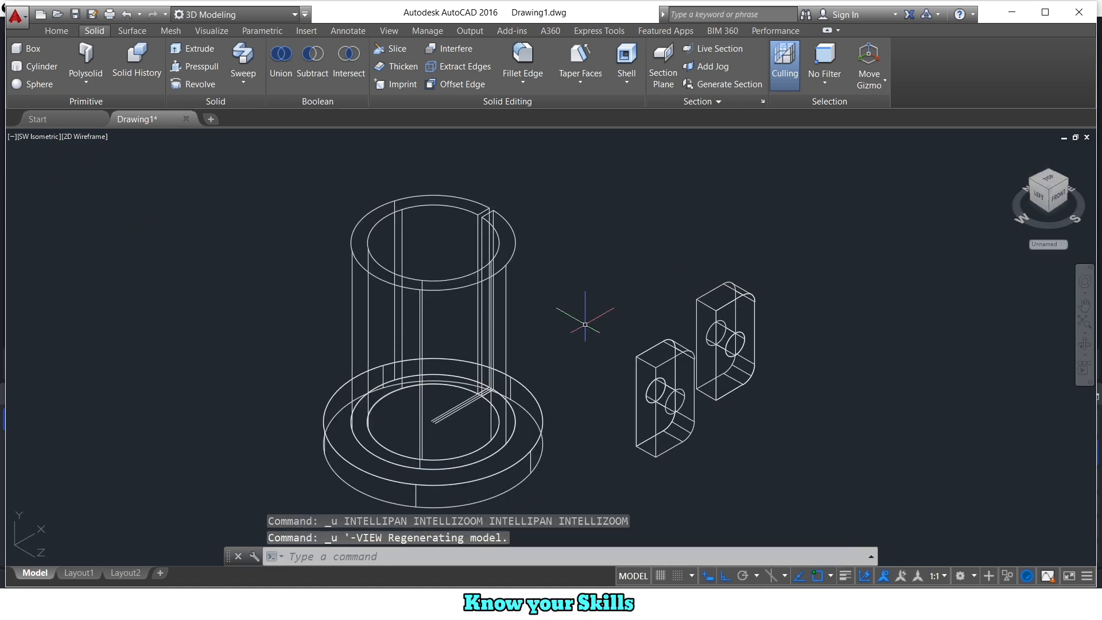
scroll(585, 324, "up", 8)
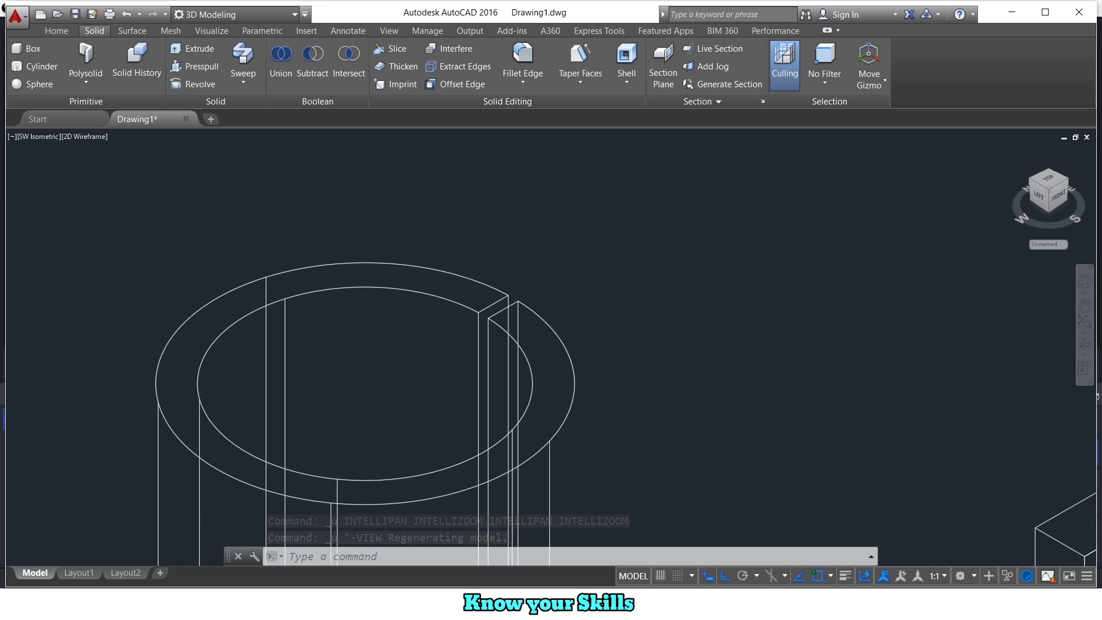
middle_click_drag(514, 283, 437, 413)
scroll(437, 413, "down", 2)
type("l")
key("Return")
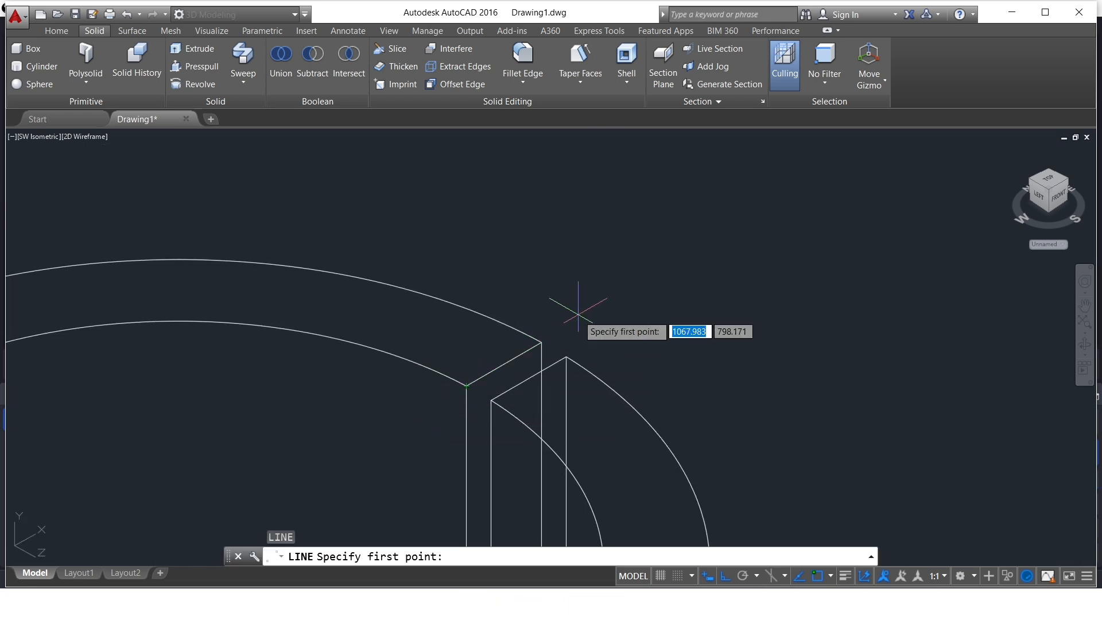
key("Return")
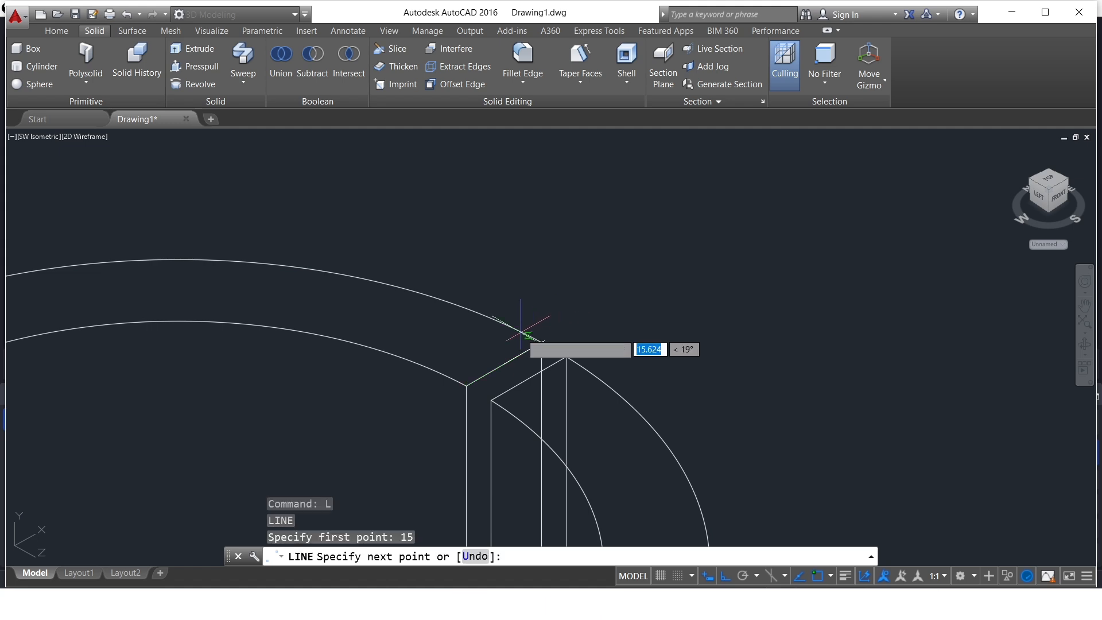
left_click(456, 331)
left_click(561, 413)
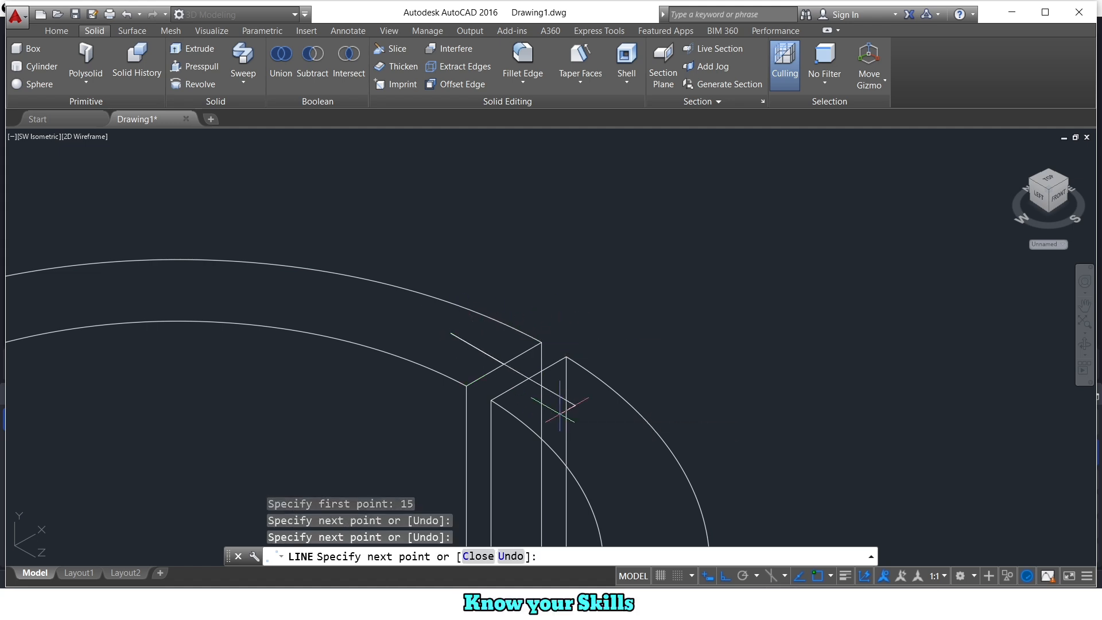
key("Return")
Step: Move the block nearer the tube by its top front corner to where the short line crosses the slot's first edge on the tube's top
scroll(561, 414, "down", 4)
middle_click_drag(716, 468, 669, 318)
scroll(669, 317, "down", 2)
middle_click_drag(723, 391, 702, 347)
middle_click_drag(736, 418, 774, 382)
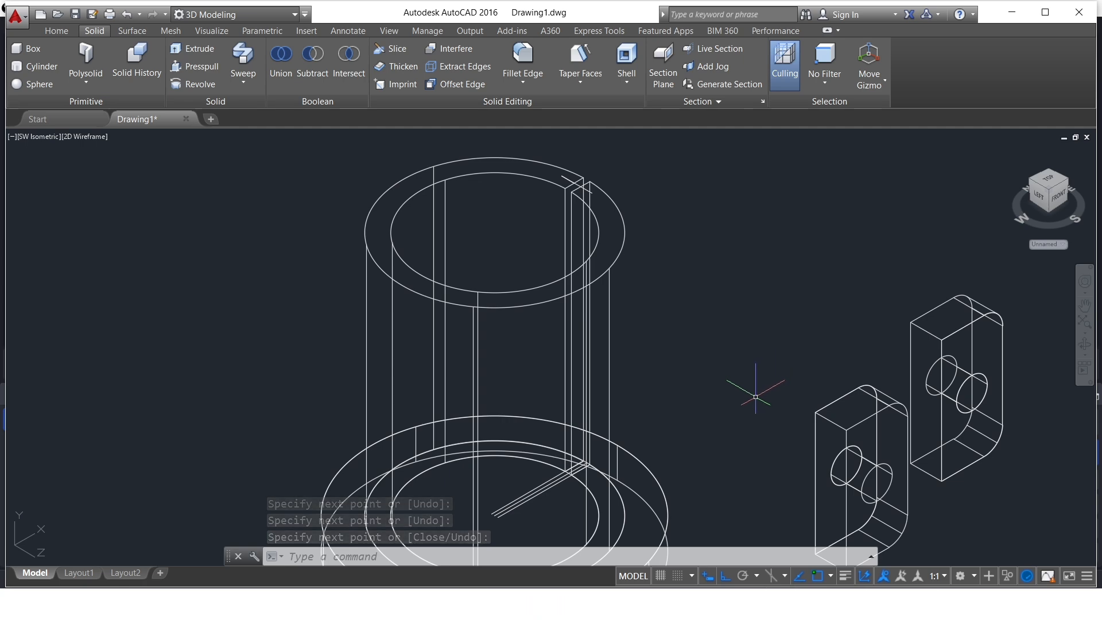
type("m")
key("Return")
left_click(832, 424)
key("Return")
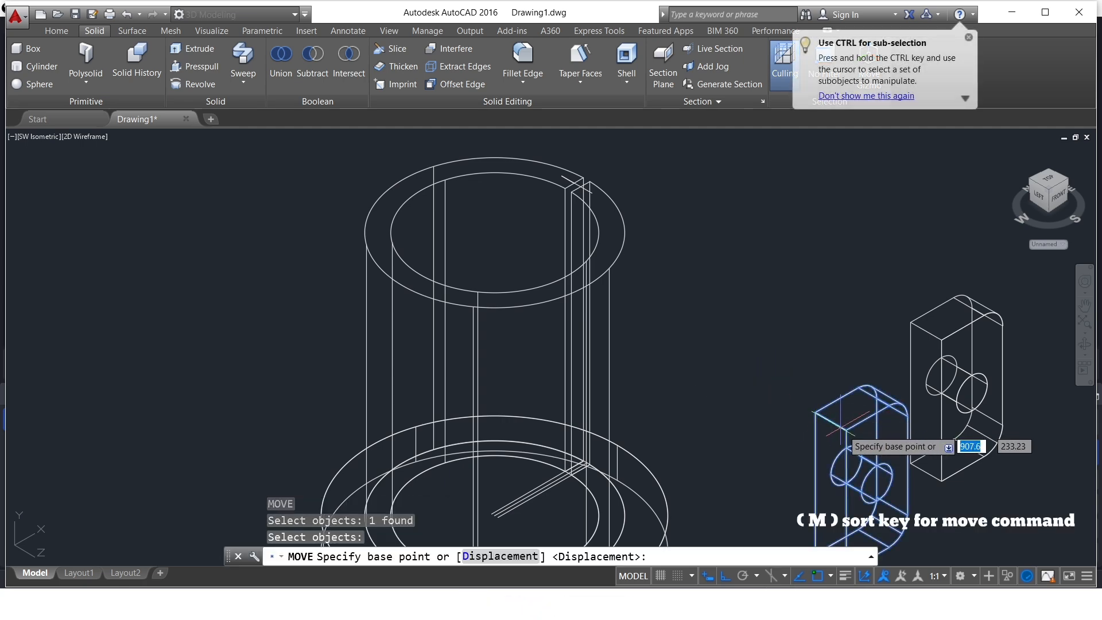
left_click(842, 428)
scroll(625, 338, "up", 5)
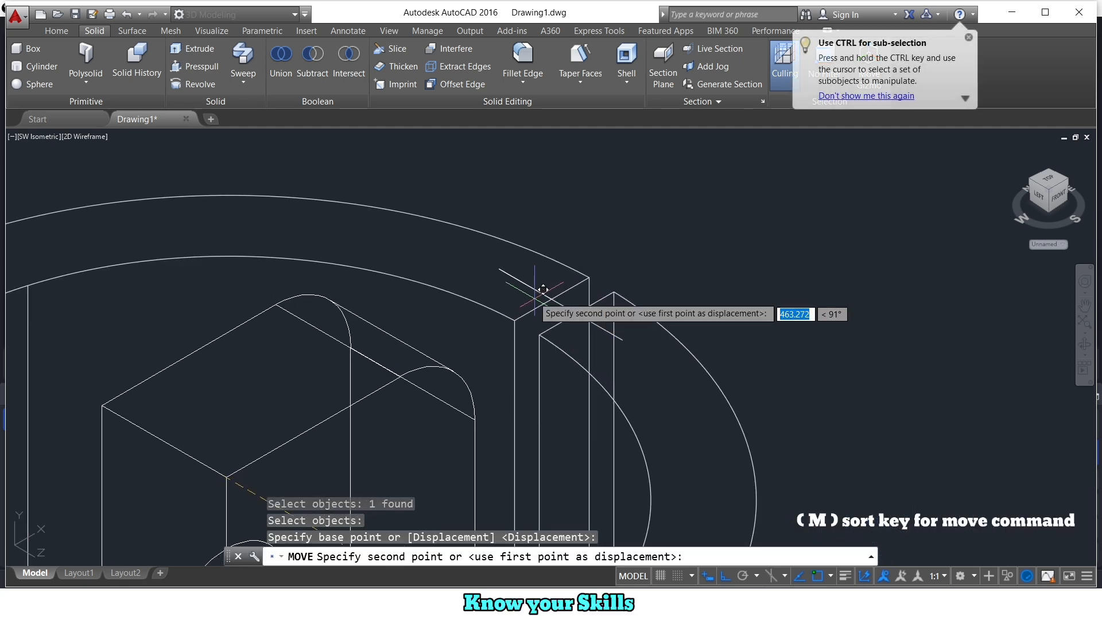
left_click(551, 290)
scroll(632, 336, "down", 5)
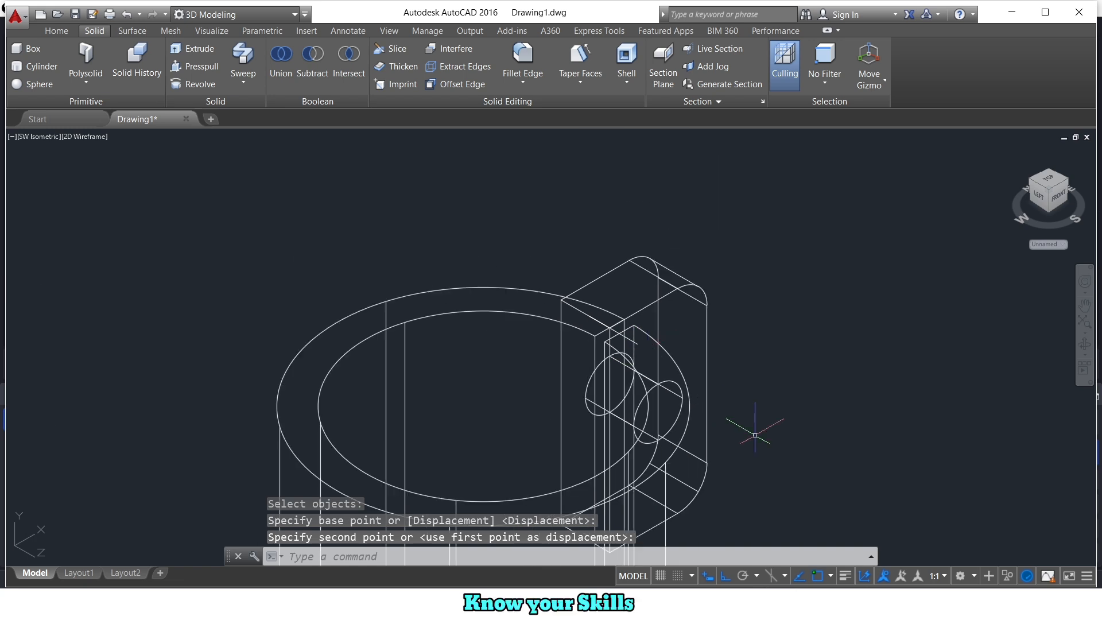
Step: Move the farther block by its top rear corner to where the short line crosses the slot's opposite edge, facing the first block
scroll(710, 373, "down", 2)
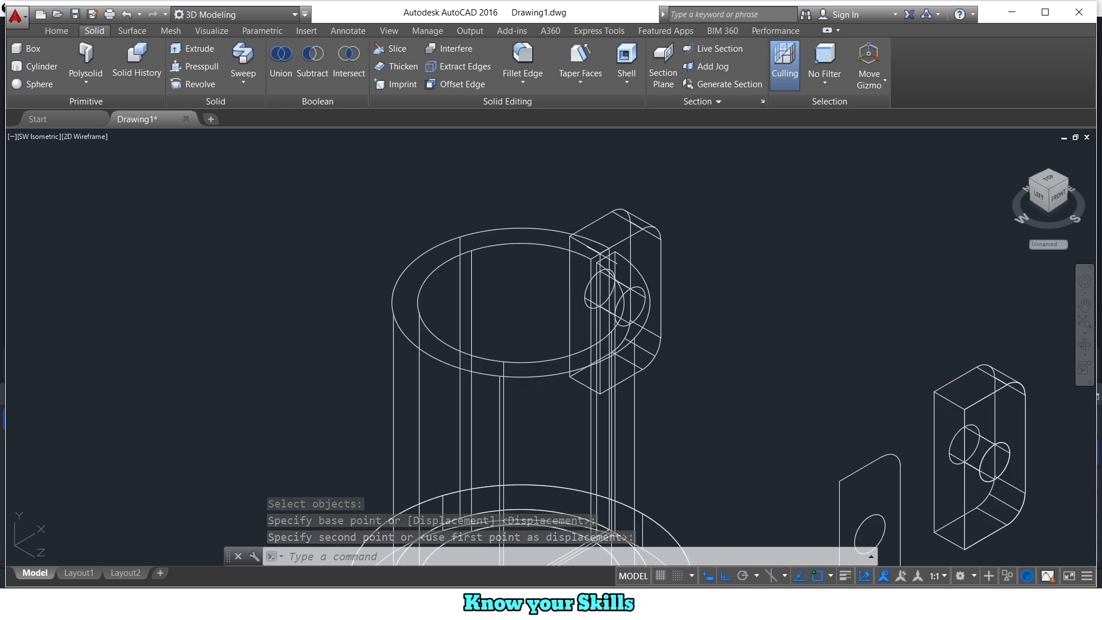
left_click(934, 402)
type("M")
key("Return")
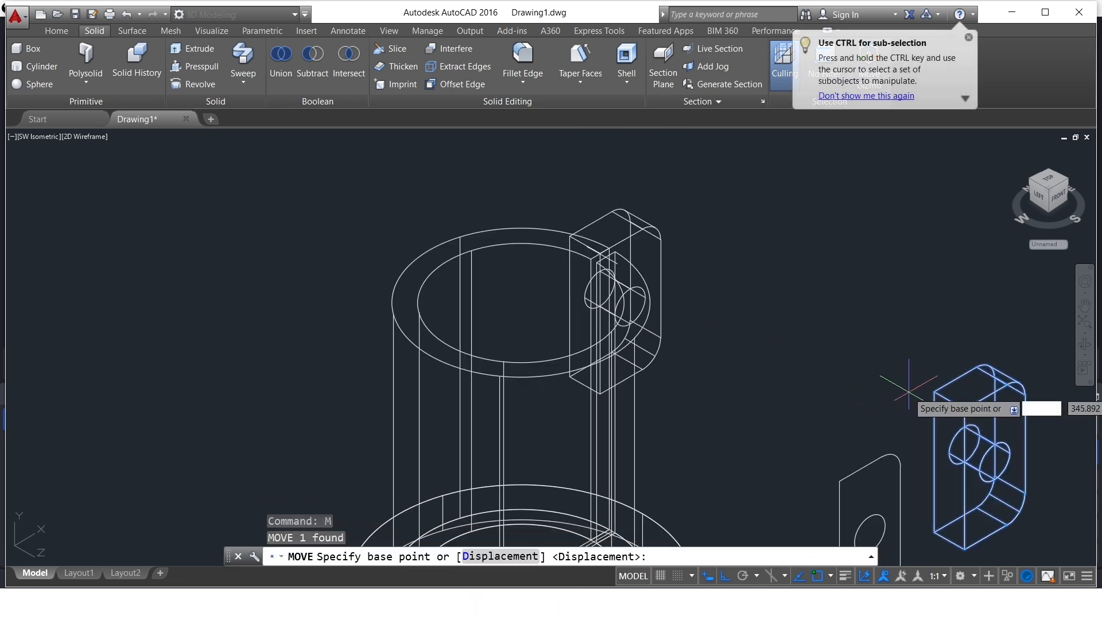
left_click(934, 392)
scroll(585, 305, "up", 6)
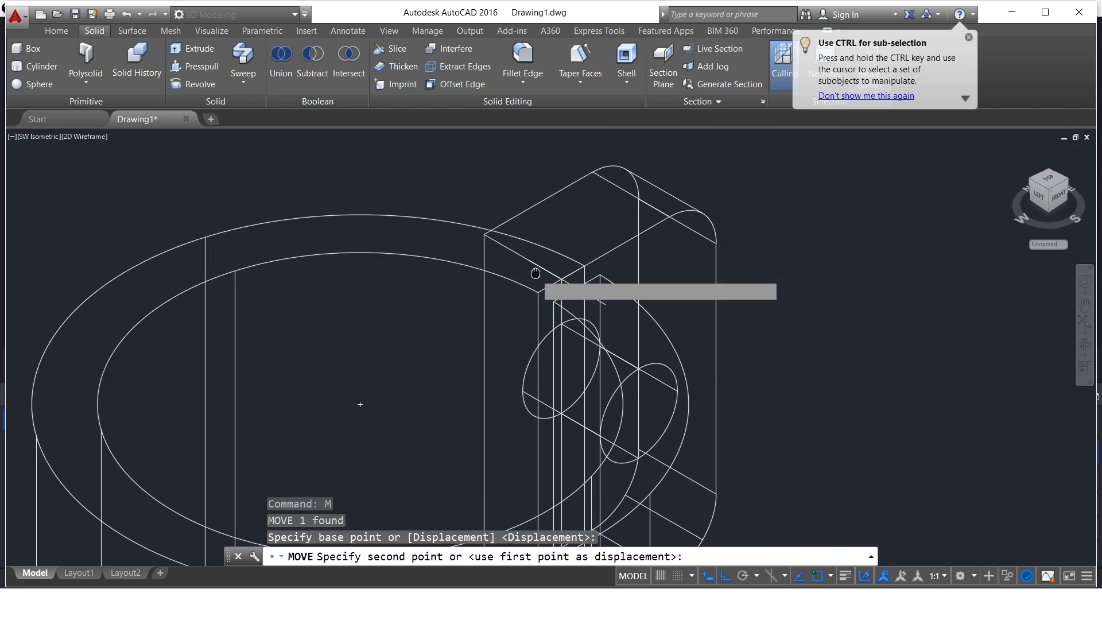
left_click(561, 216)
scroll(547, 334, "down", 5)
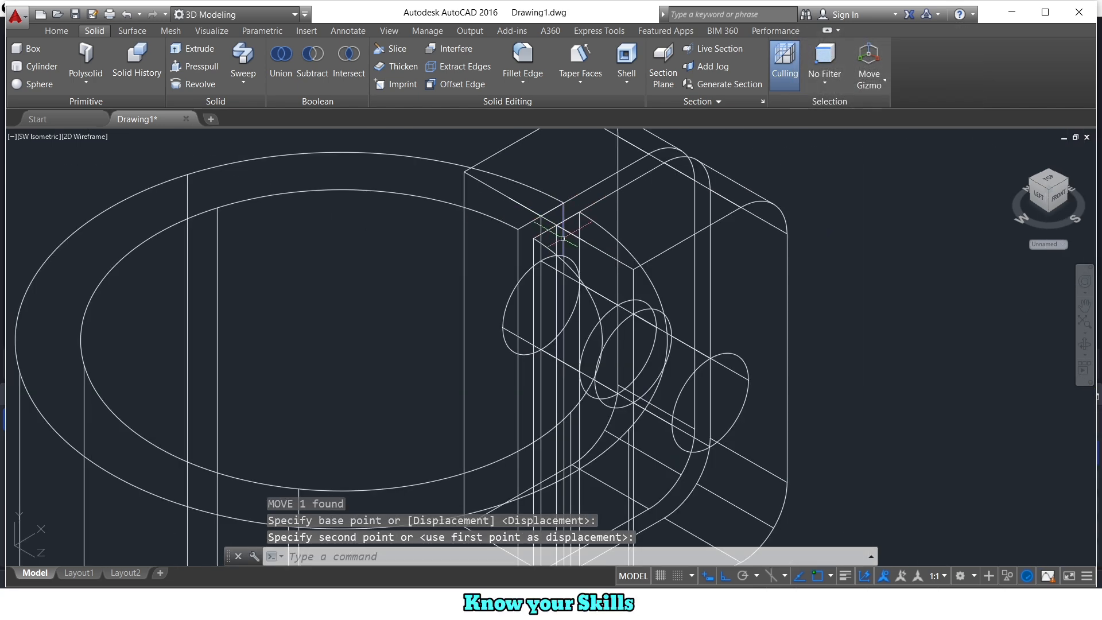
Step: Delete both leftover 2D filleted profiles and their circles beside the model
middle_click_drag(547, 334, 579, 310)
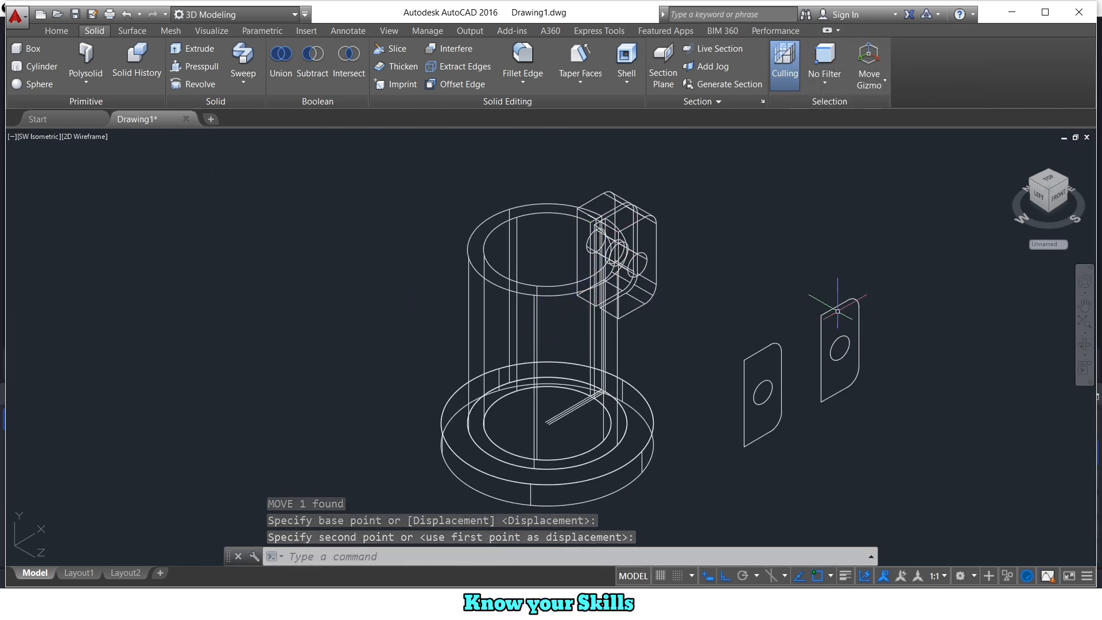
left_click(694, 262)
left_click(914, 482)
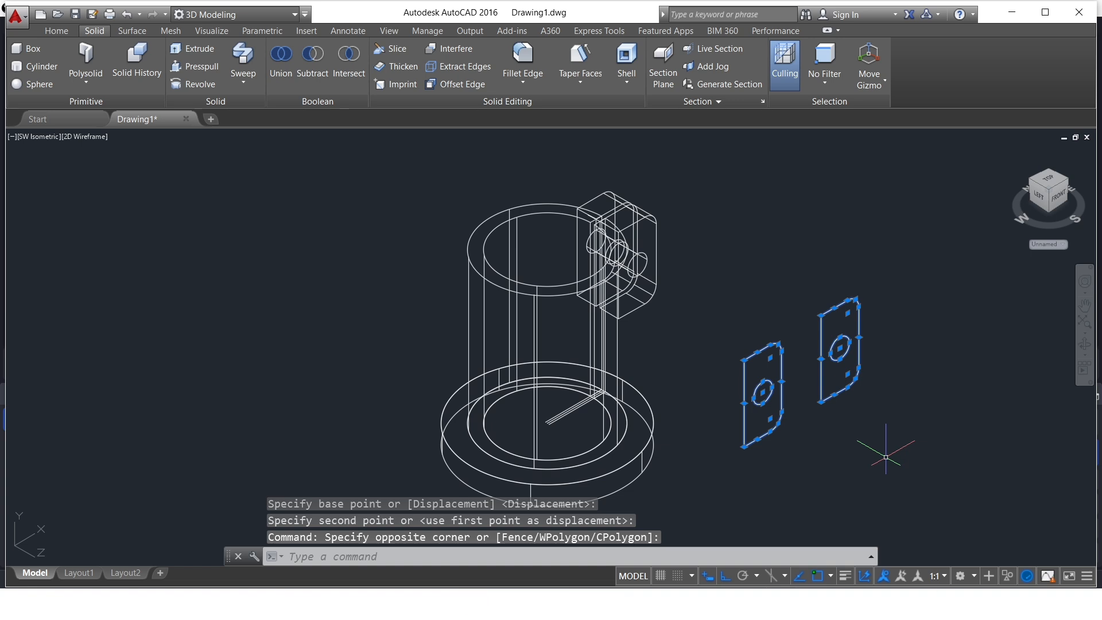
key("Delete")
Step: Set the visual style to Realistic, inspect the clamp blocks from the front side, and switch to the Top view
left_click(74, 138)
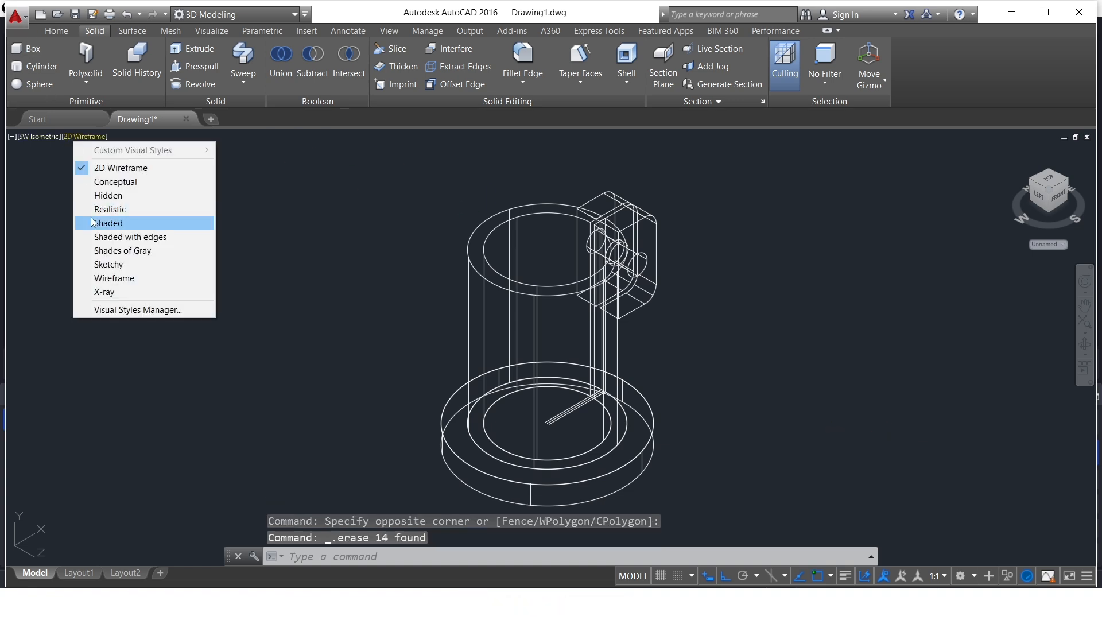
left_click(95, 220)
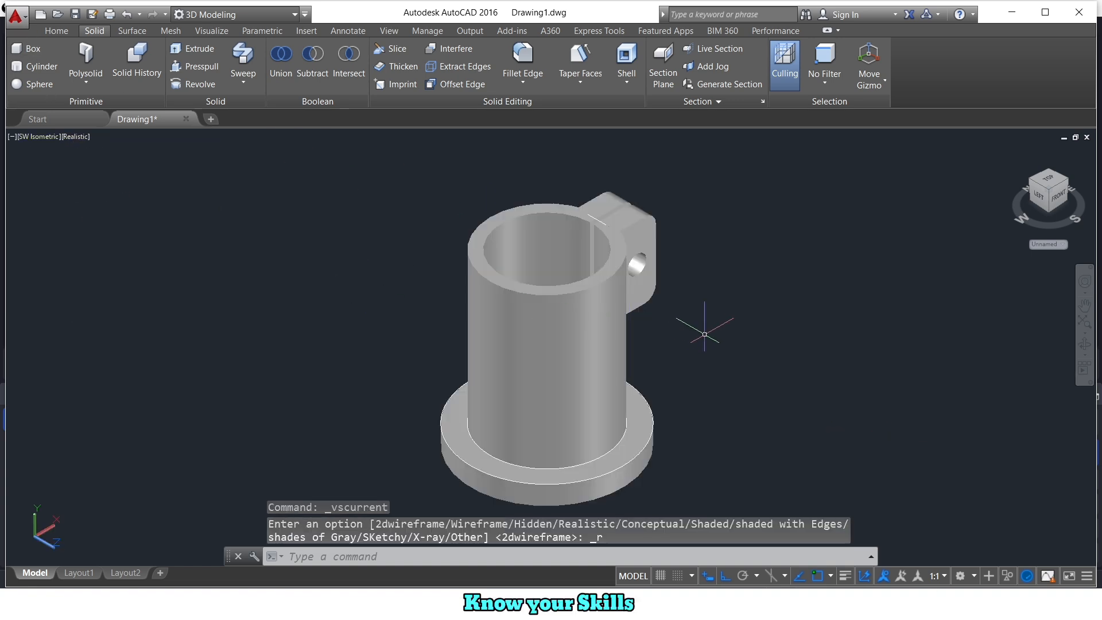
middle_click_drag(704, 335, 366, 260, "shift")
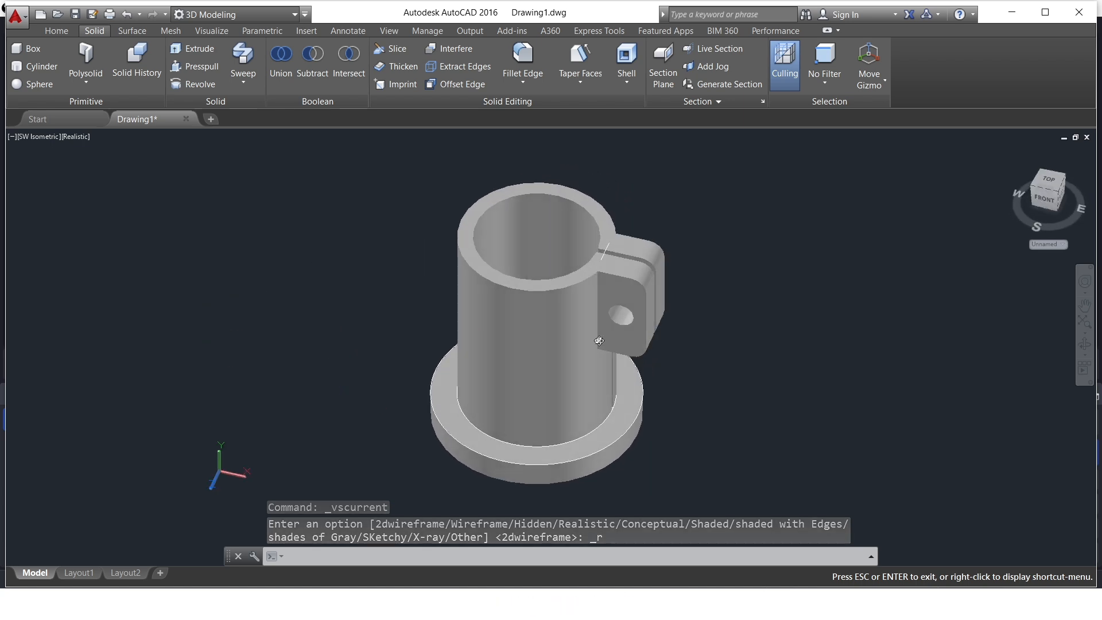
left_click(33, 137)
left_click(53, 168)
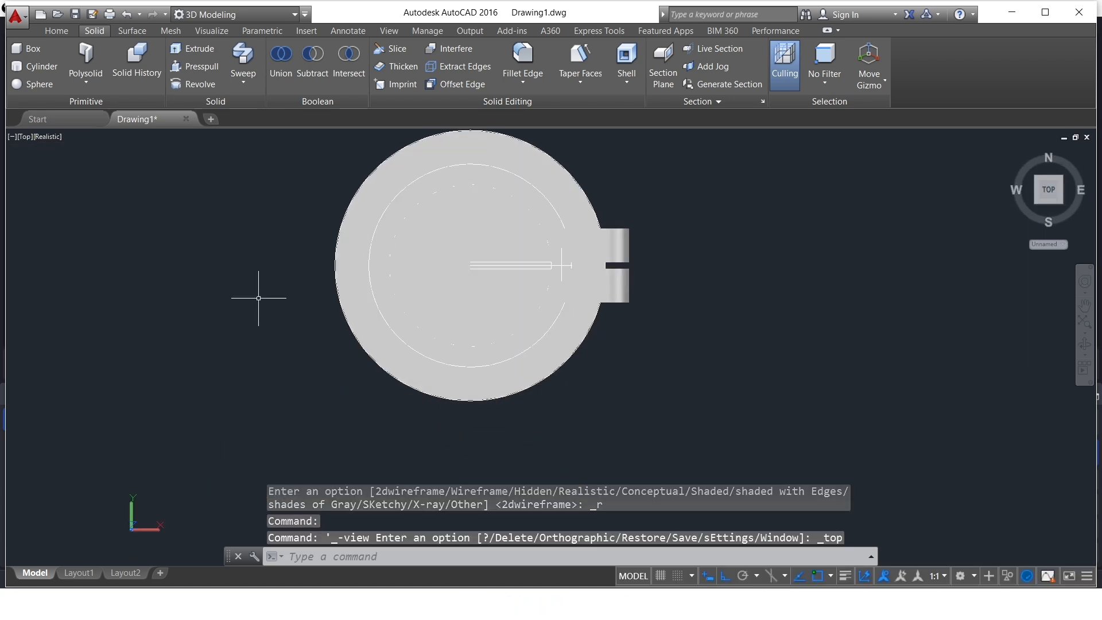
Step: In the 2D Wireframe style, draw a circle of radius 15 centred 25 units inward from the upper quadrant of the flange's outer edge
left_click(39, 137)
left_click(69, 163)
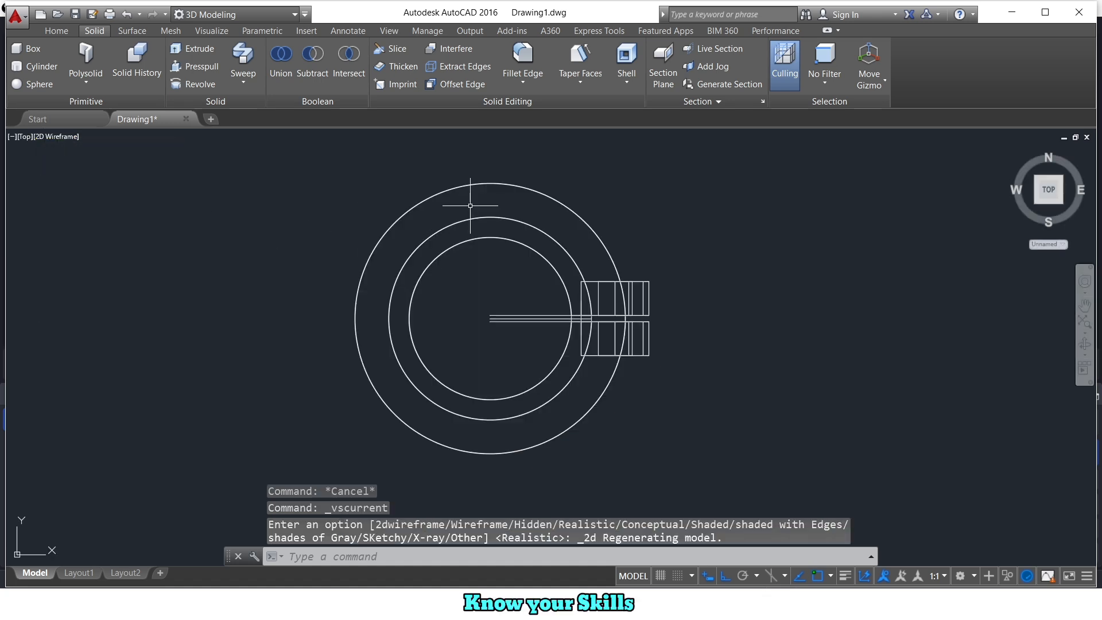
key("Return")
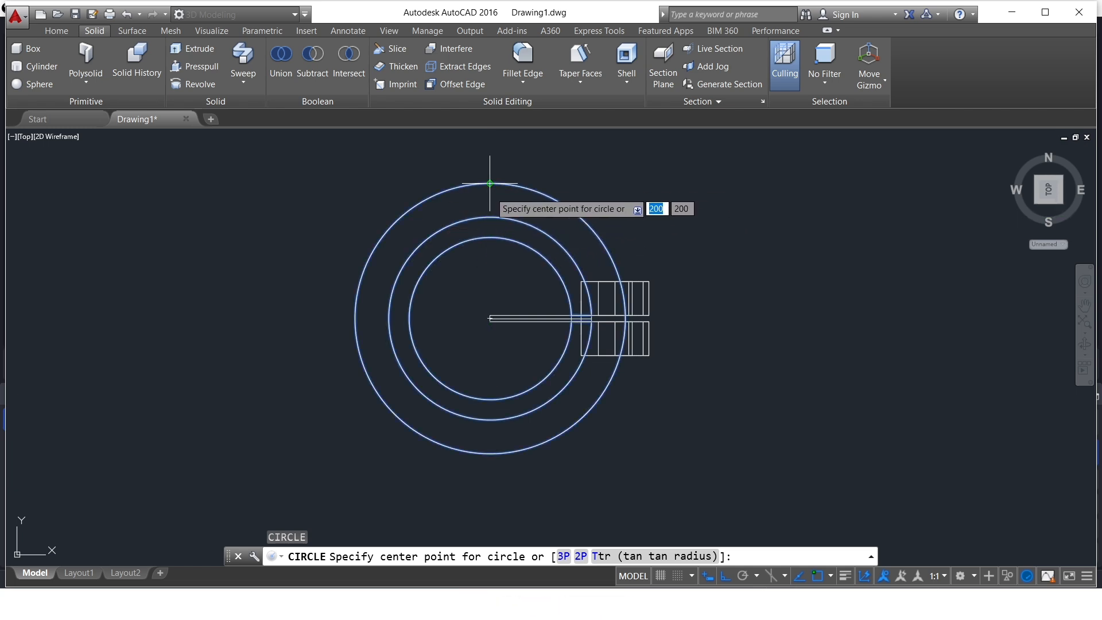
key("Return")
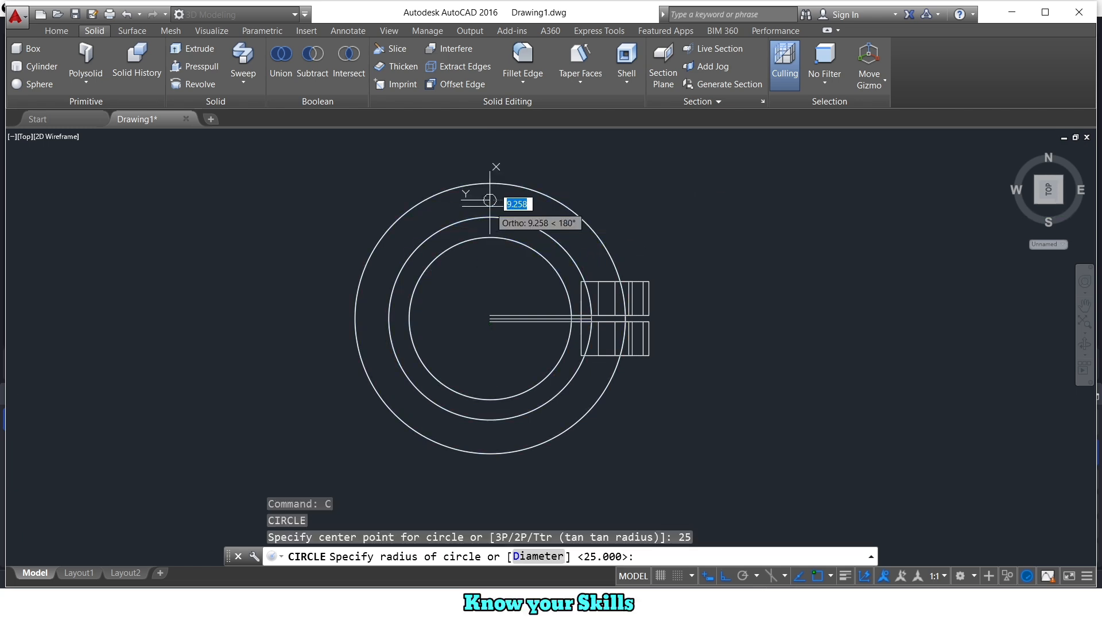
key("Return")
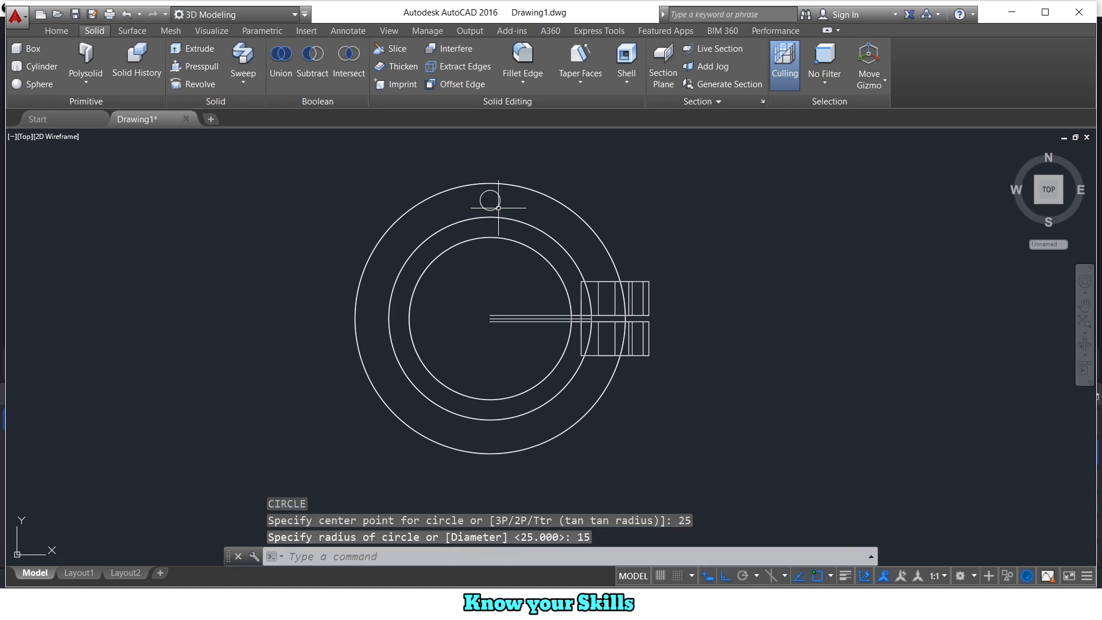
Step: Polar-array the small flange circle about the tube's centre with 6 items over 360 degrees
left_click(492, 191)
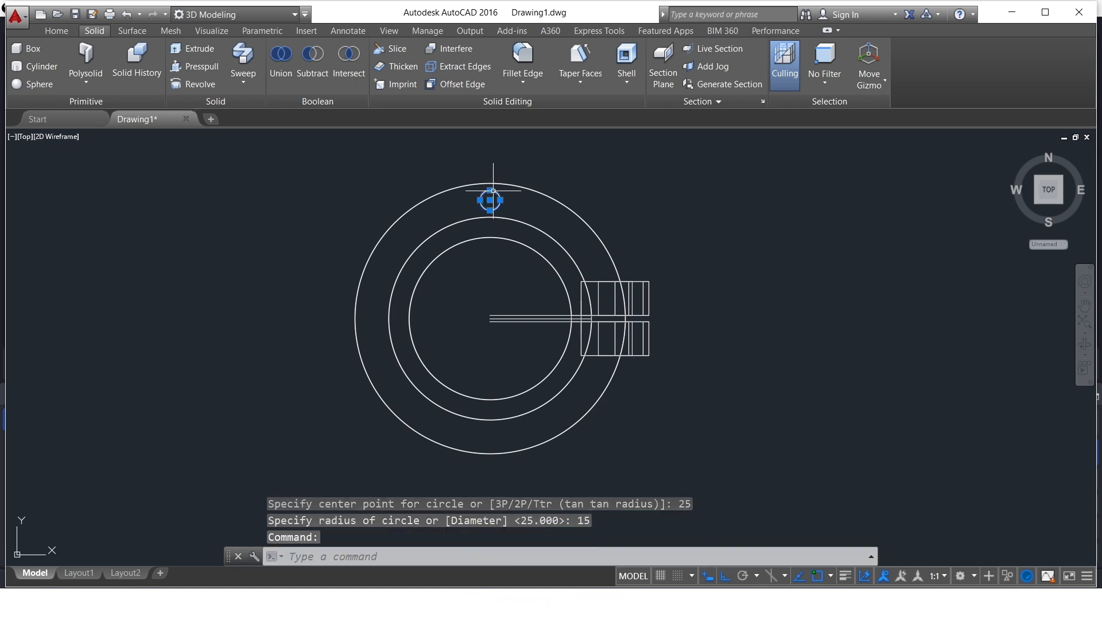
left_click(73, 31)
left_click(391, 87)
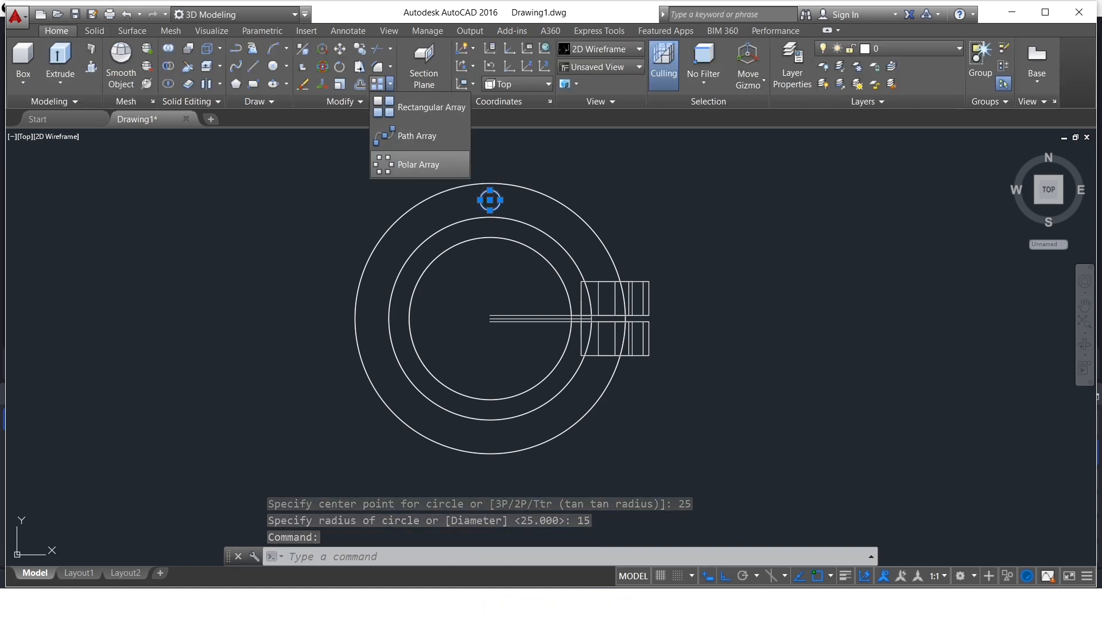
left_click(410, 167)
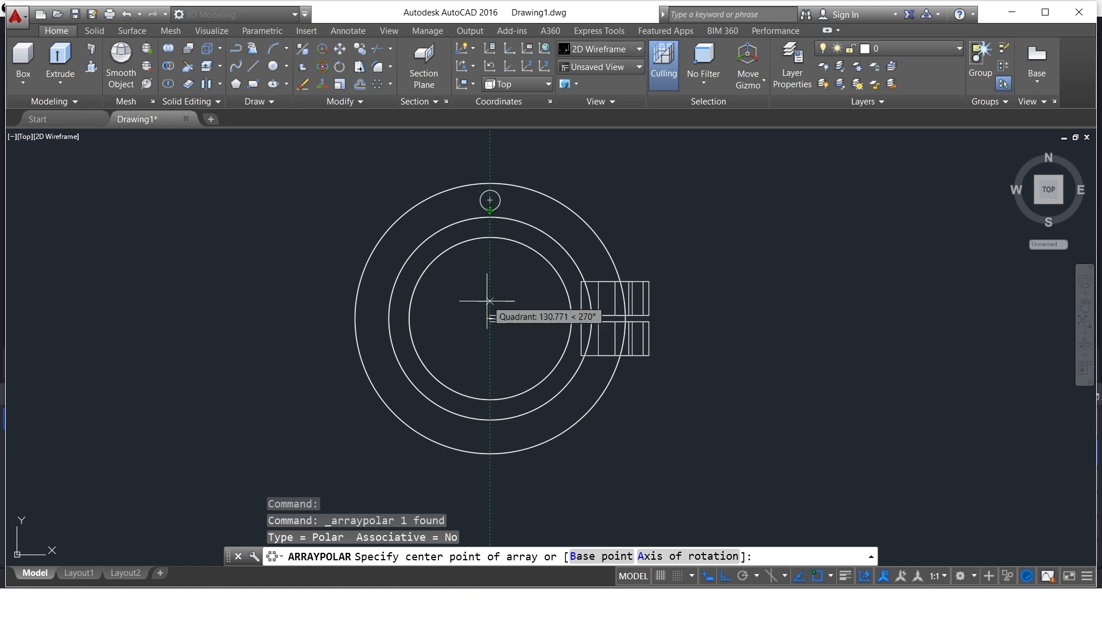
scroll(486, 322, "up", 4)
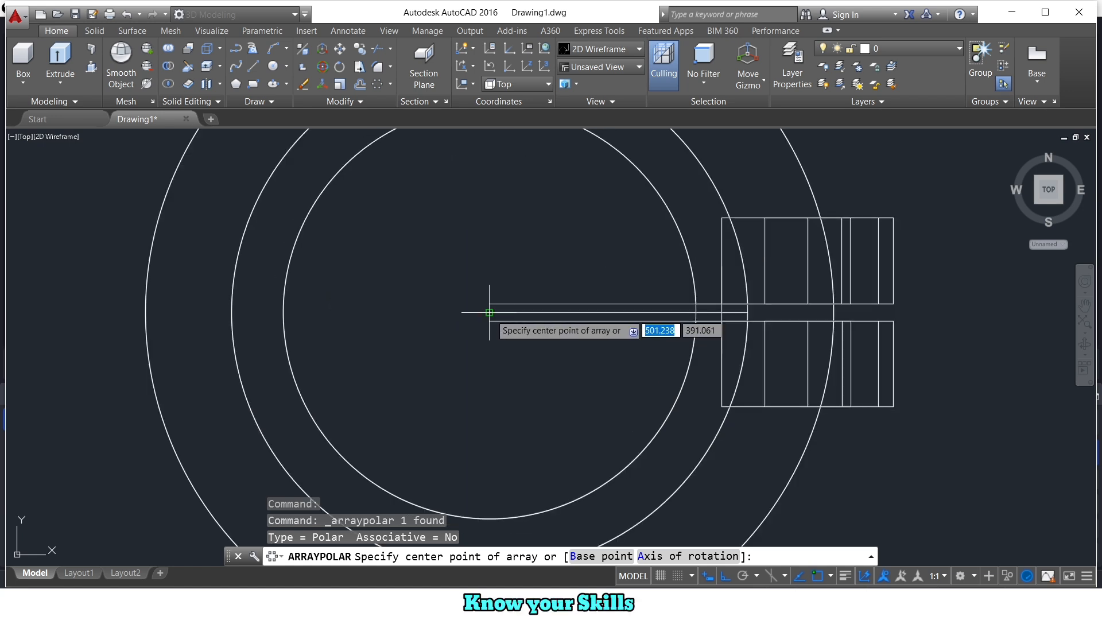
left_click(489, 313)
scroll(489, 313, "down", 4)
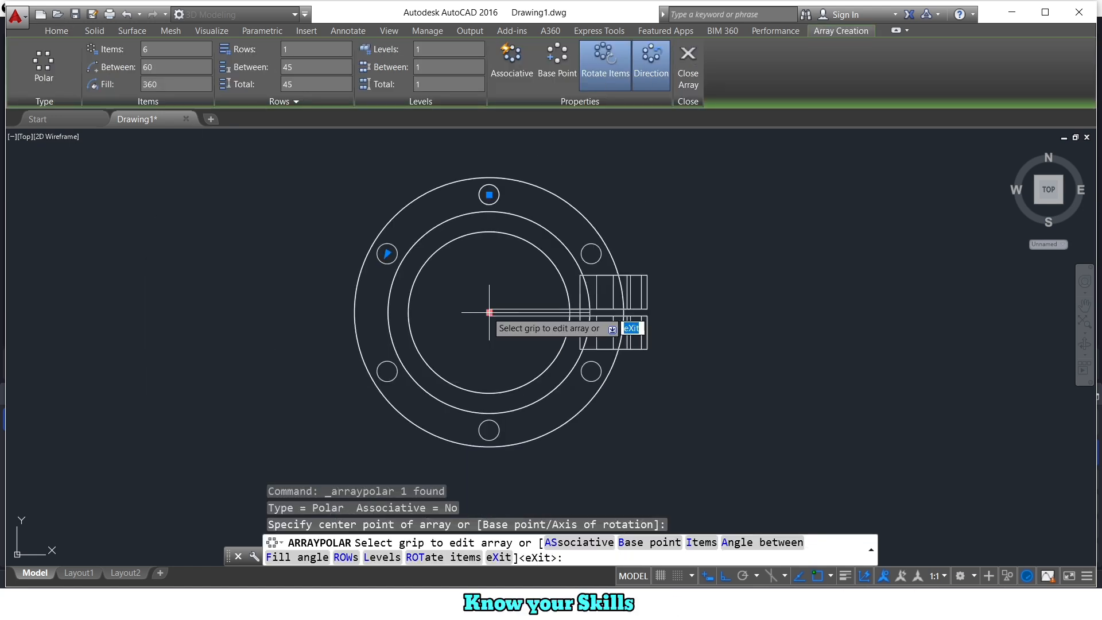
left_click(689, 67)
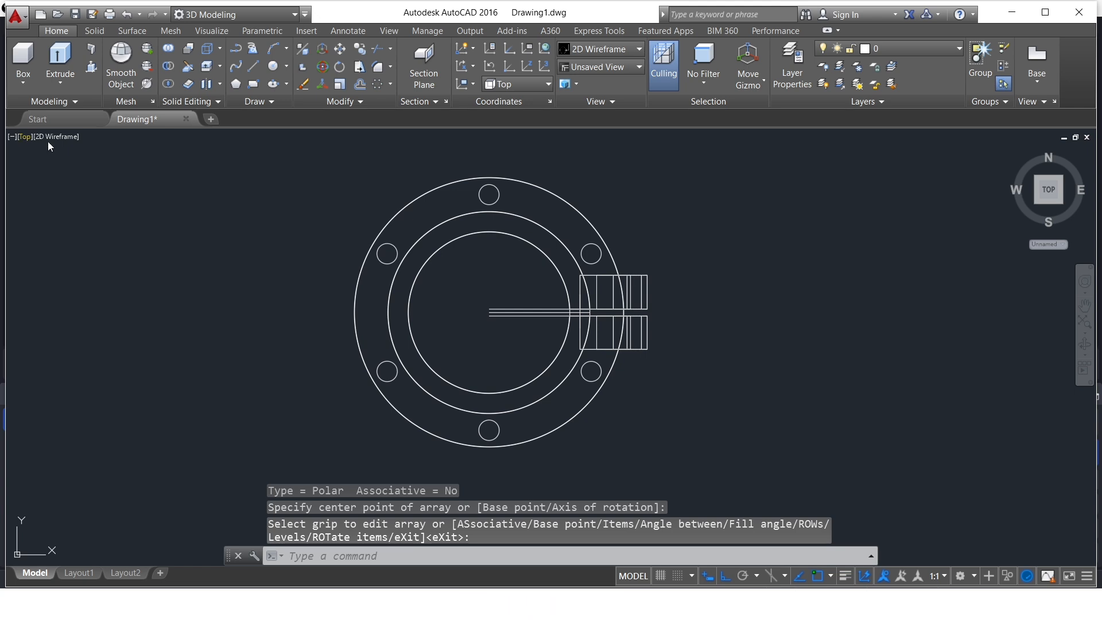
Step: Show the model in the SW Isometric view with the Realistic visual style
left_click(24, 136)
left_click(43, 253)
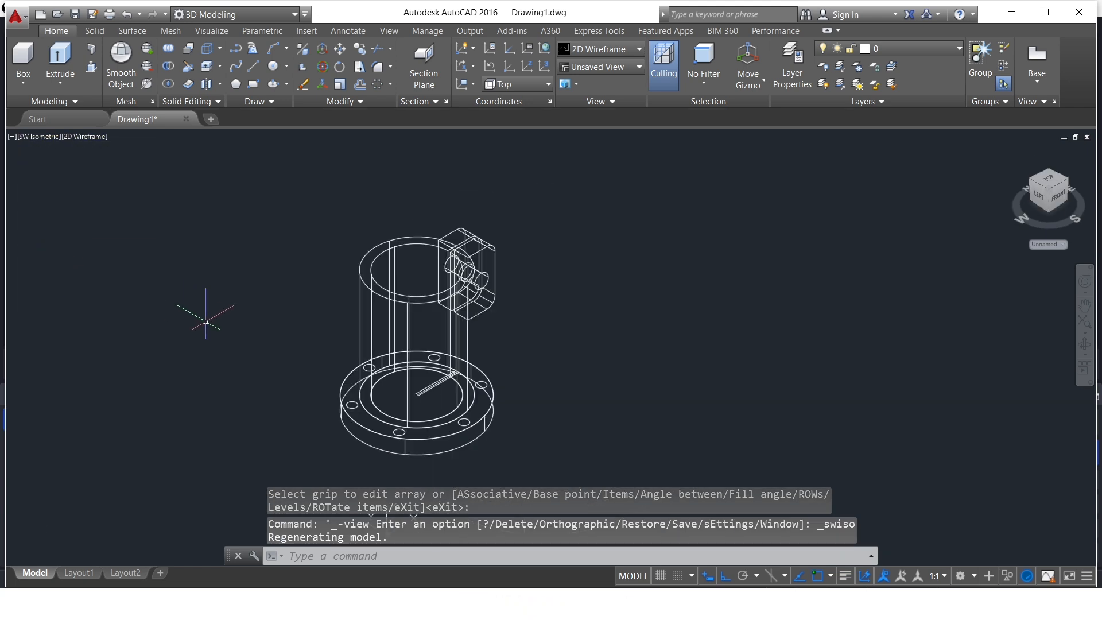
left_click(81, 137)
left_click(97, 209)
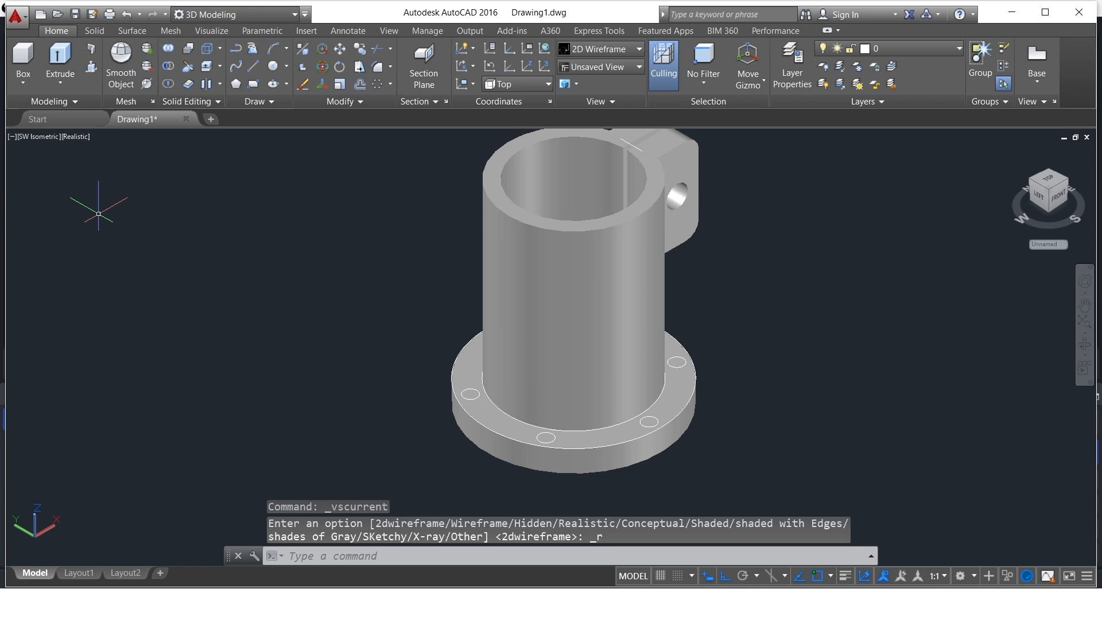
Step: Presspull the four flange circles visible in the SW Isometric view down through the flange to cut bolt holes
left_click(94, 31)
left_click(195, 67)
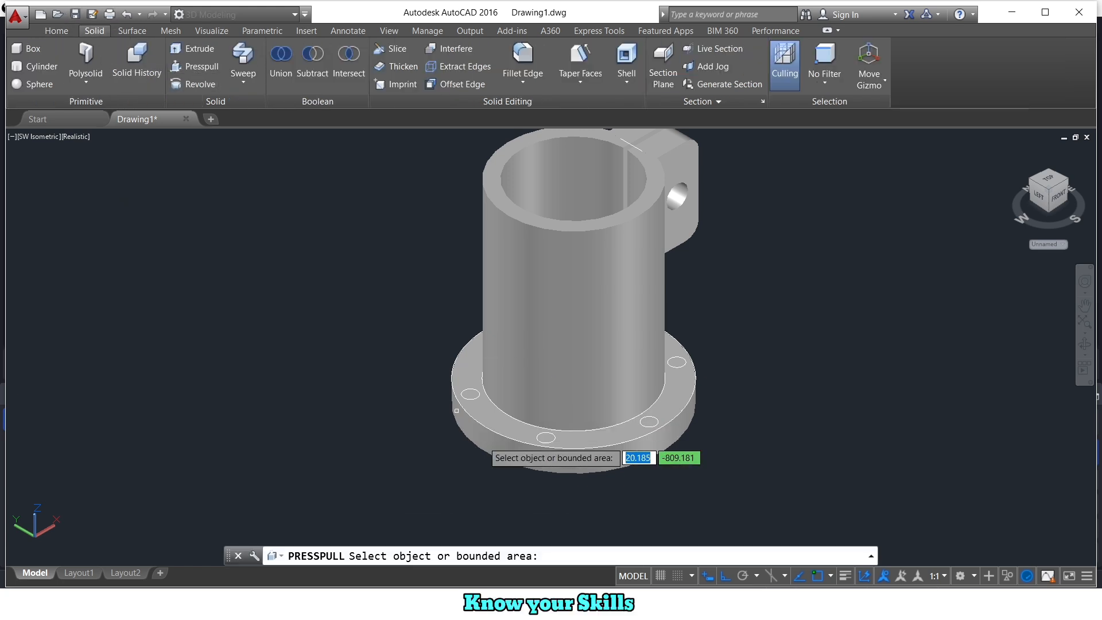
left_click(470, 394)
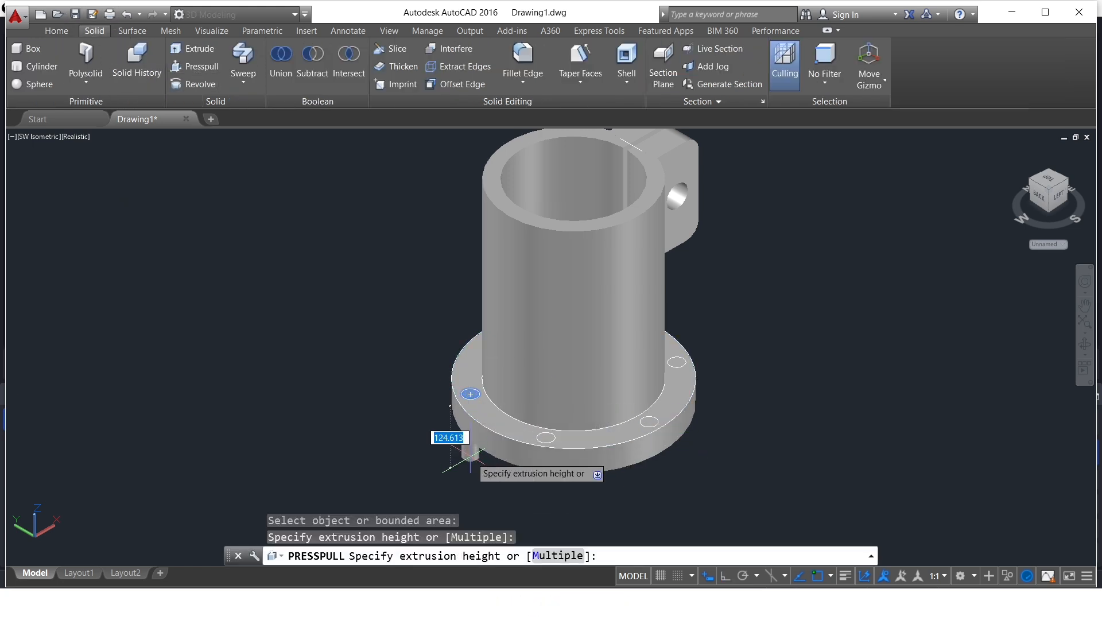
left_click(466, 460)
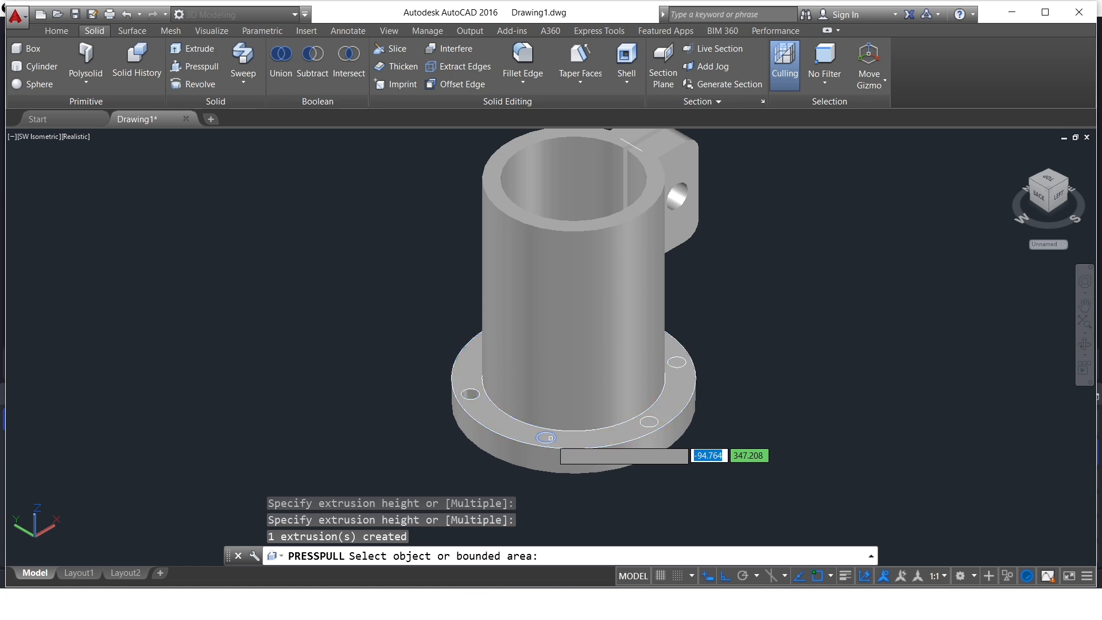
left_click(546, 438)
left_click(549, 509)
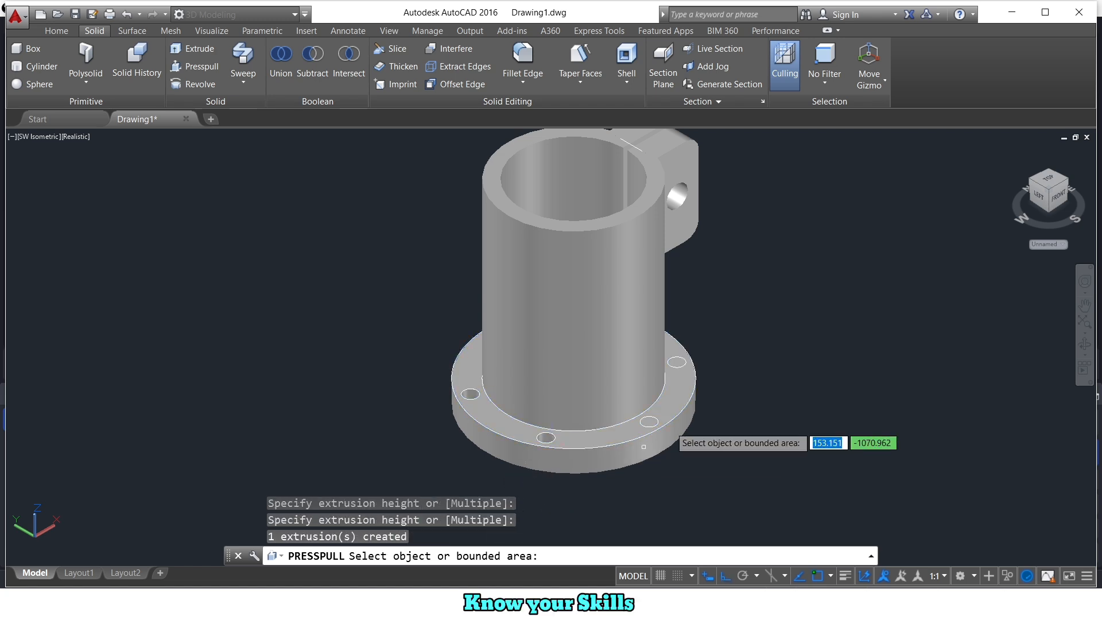
left_click(649, 422)
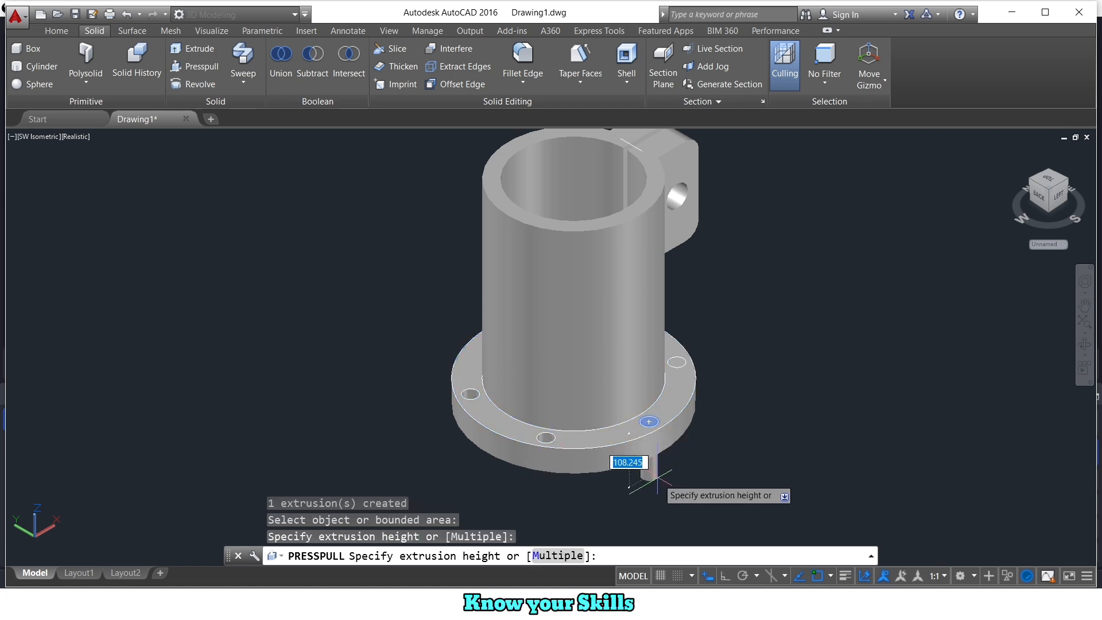
left_click(629, 491)
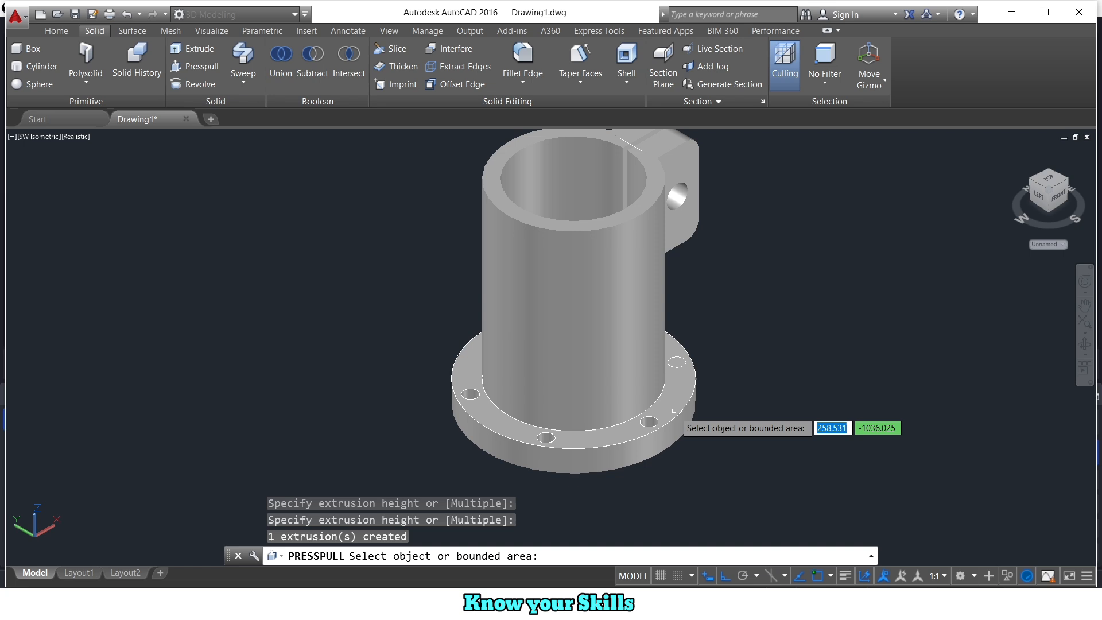
left_click(678, 362)
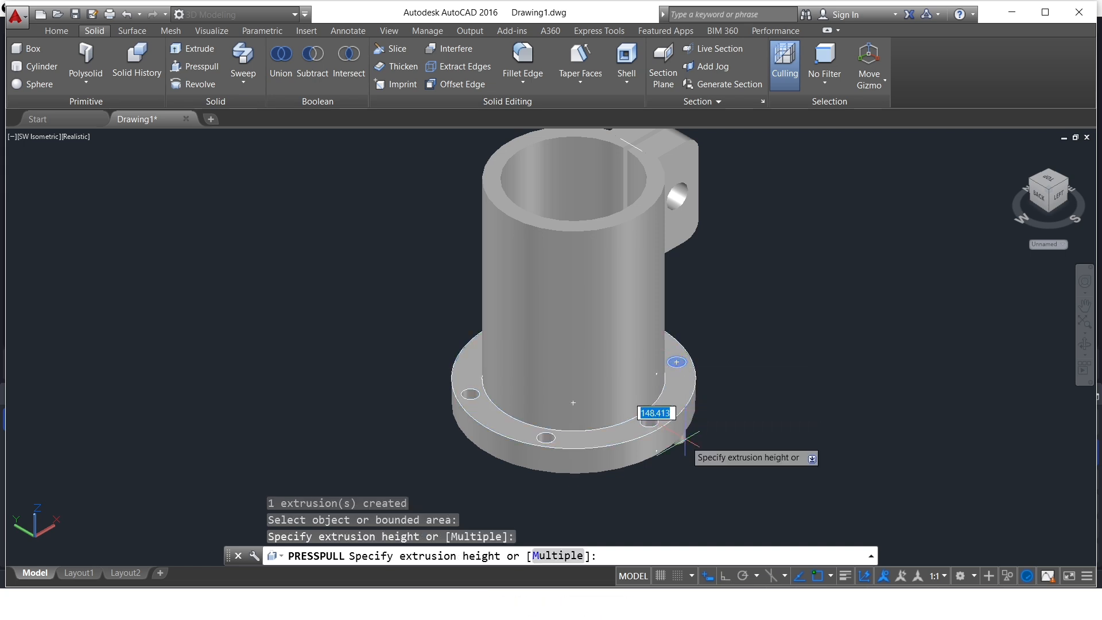
left_click(649, 424)
Step: Presspull the remaining two circles on the far side of the flange down through it to complete the bolt holes
middle_click_drag(684, 454, 401, 456, "shift")
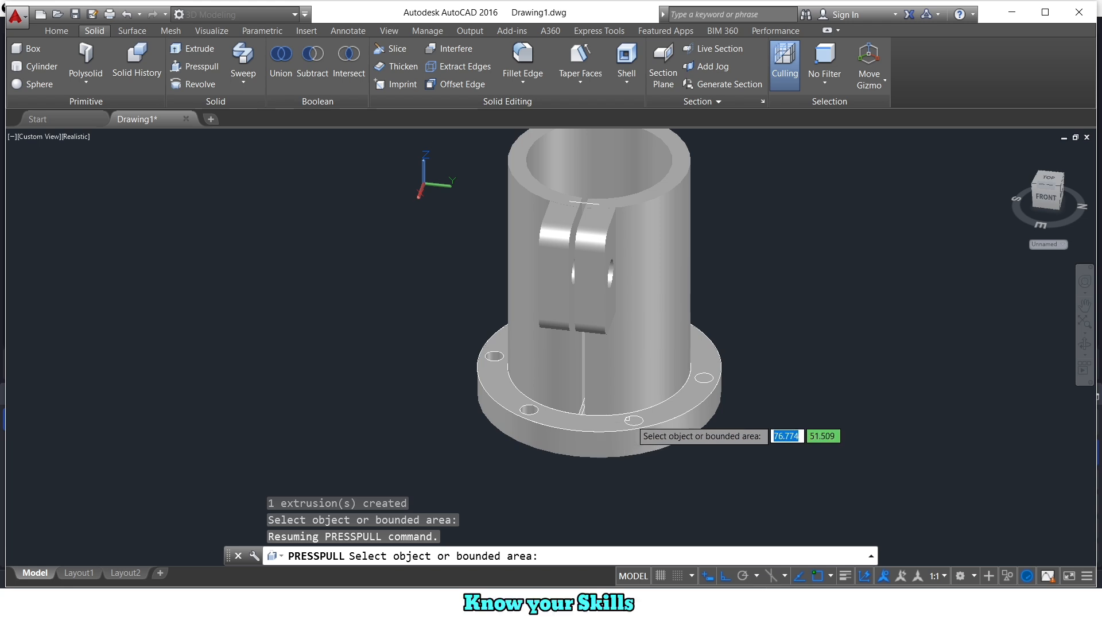
left_click(634, 420)
left_click(638, 492)
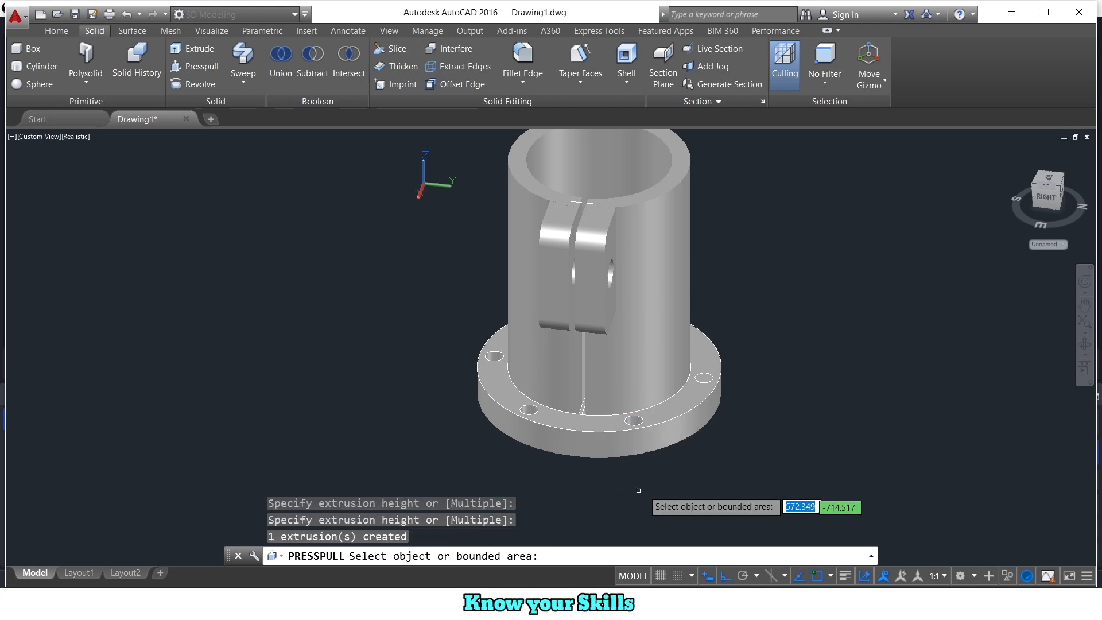
left_click(704, 378)
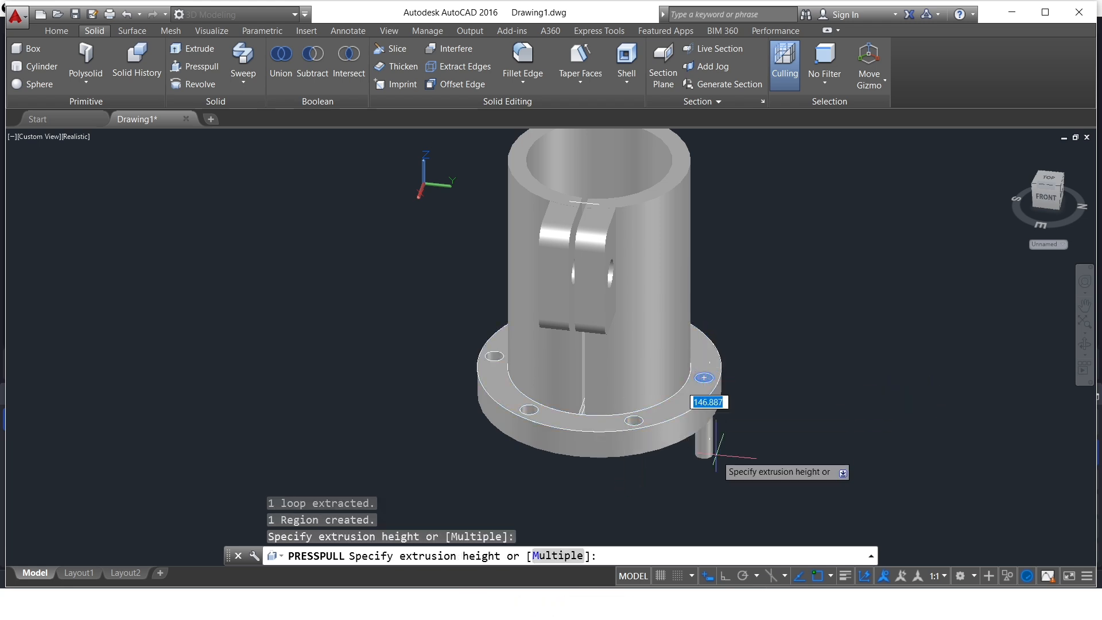
left_click(716, 454)
middle_click_drag(746, 459, 821, 416, "shift")
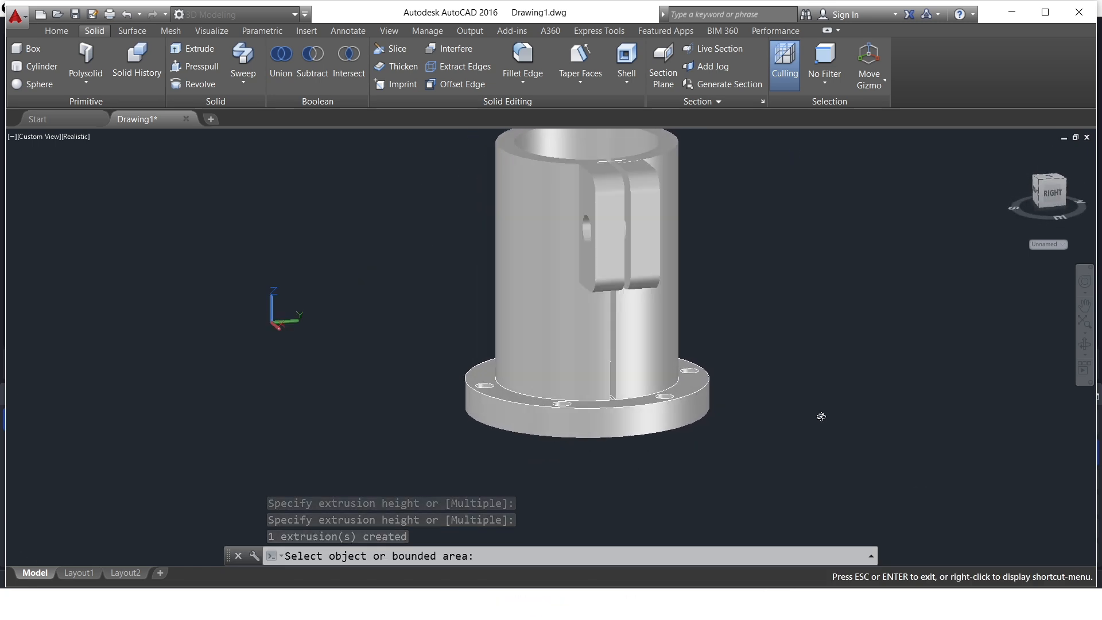
left_click(280, 63)
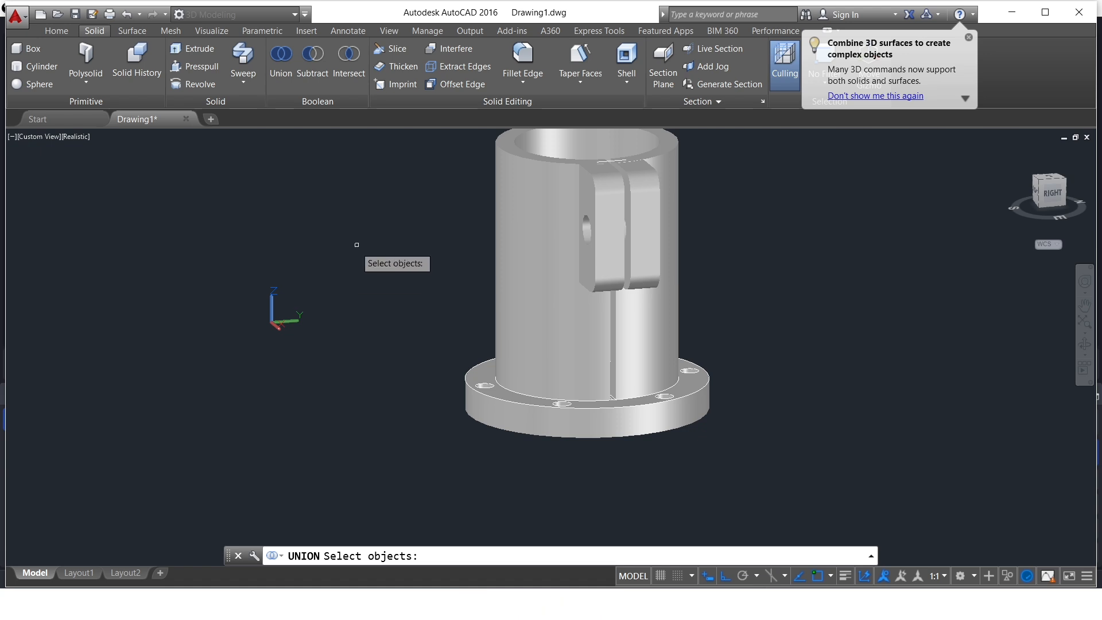
middle_click_drag(354, 246, 361, 302)
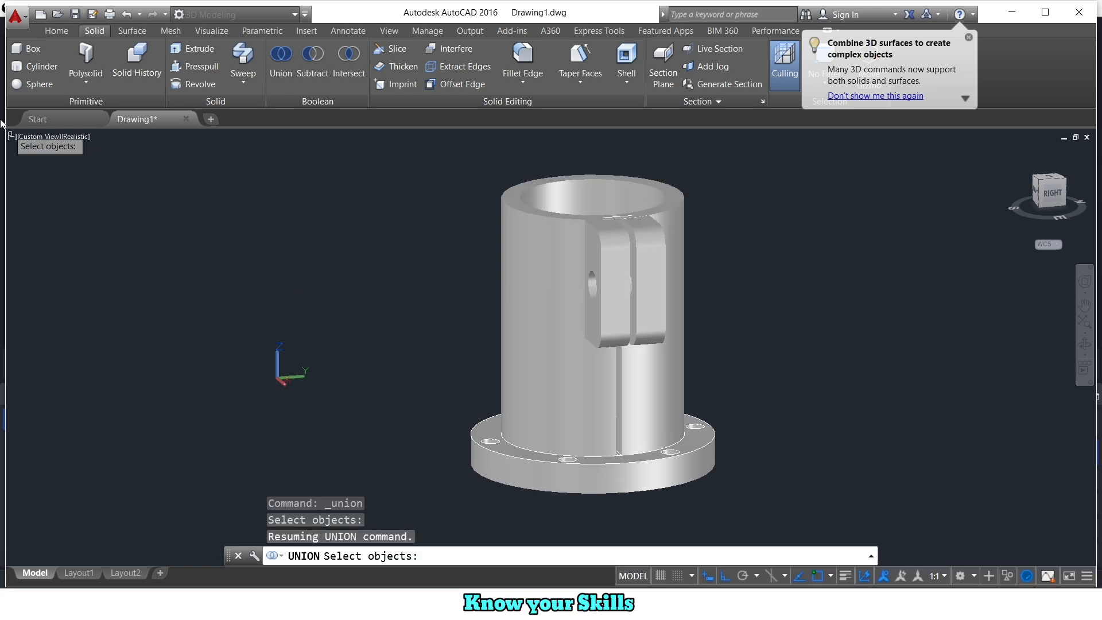
key("Escape")
Step: Erase the leftover 2D construction geometry in the SW Isometric view and union the flanged tube with both clamp blocks
left_click(25, 138)
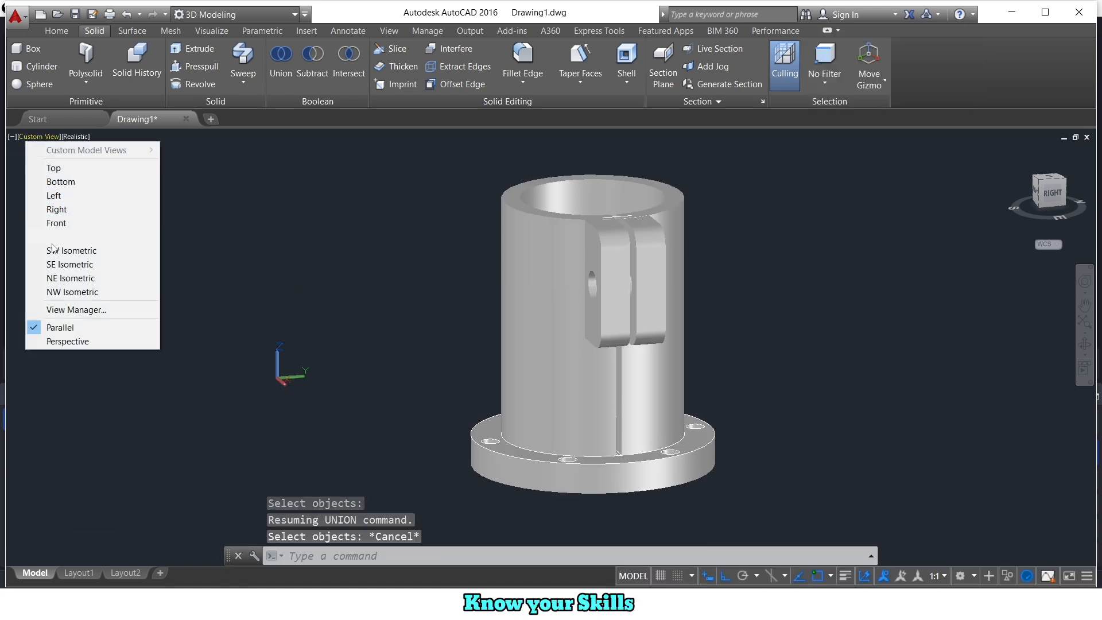
key("Escape")
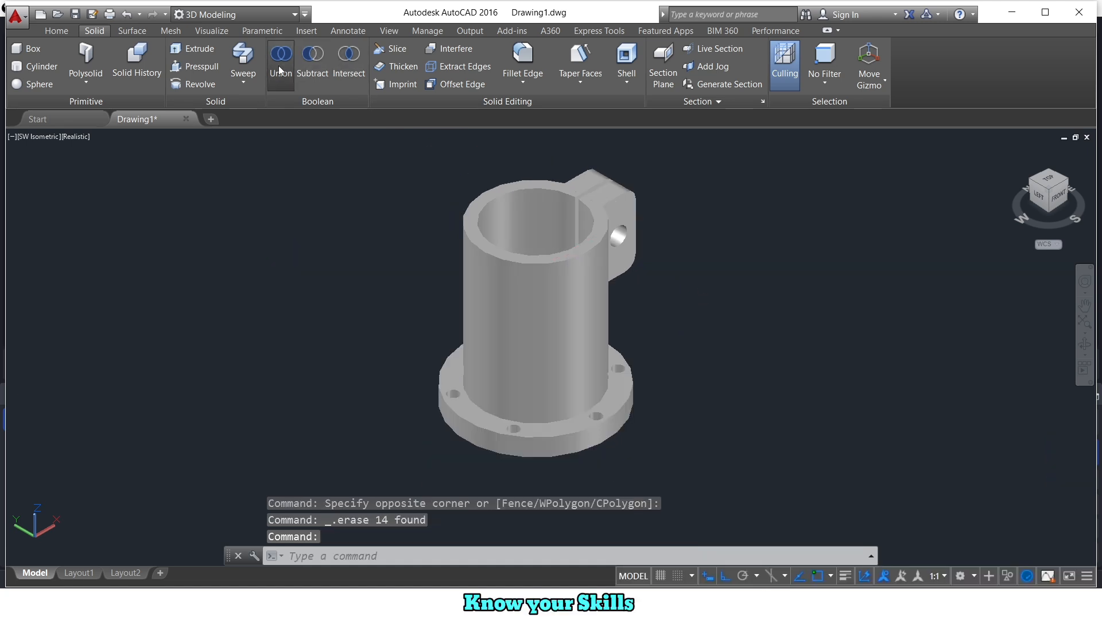
left_click(278, 66)
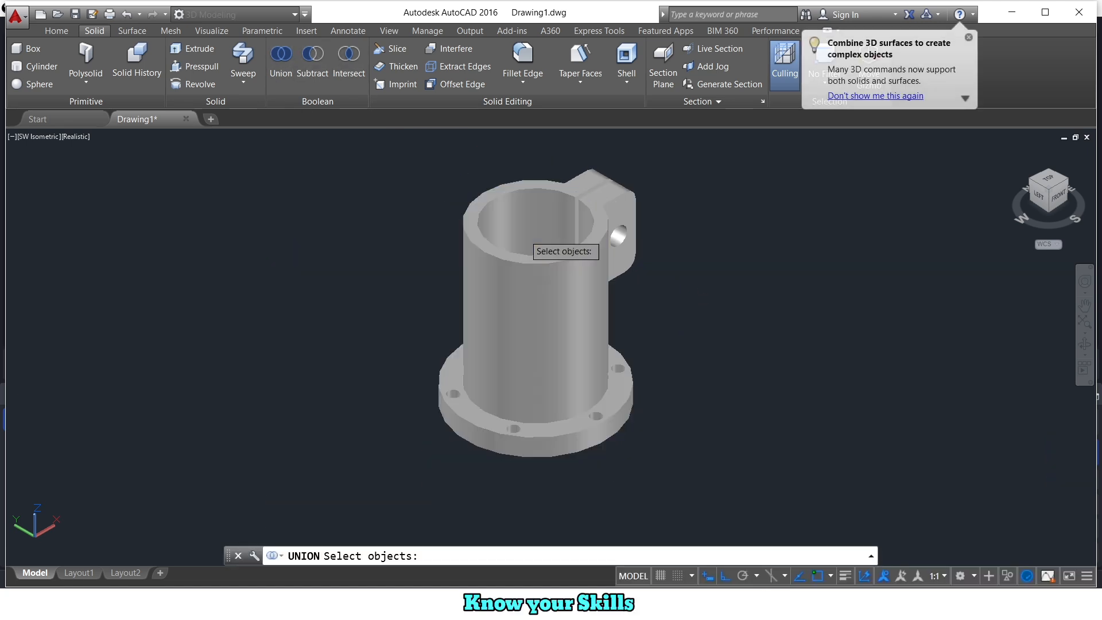
left_click(533, 232)
left_click(617, 203)
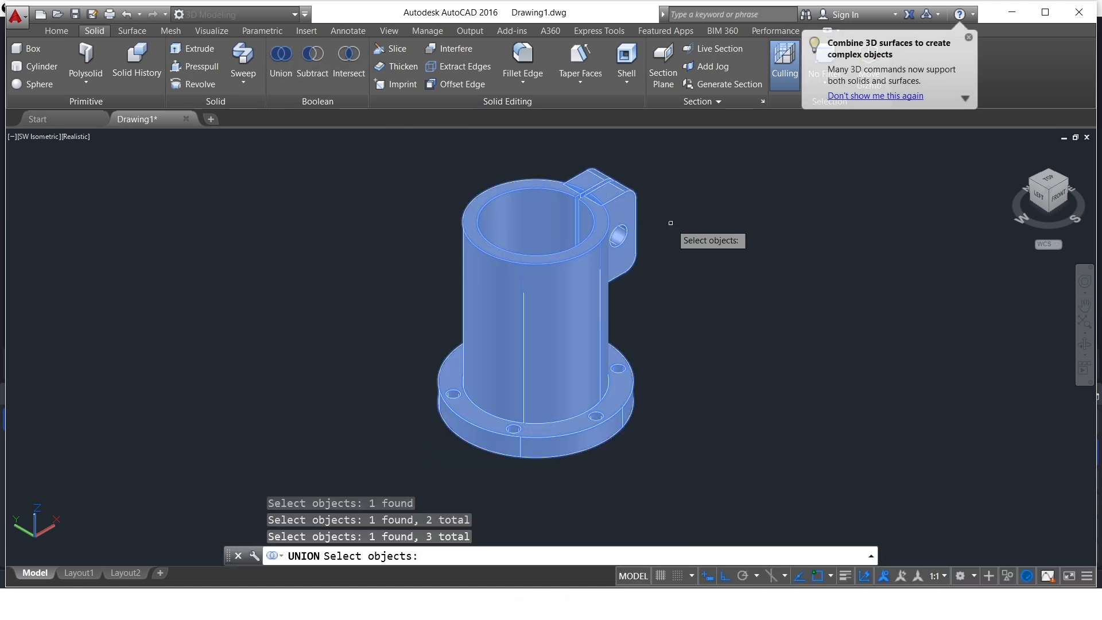
key("Return")
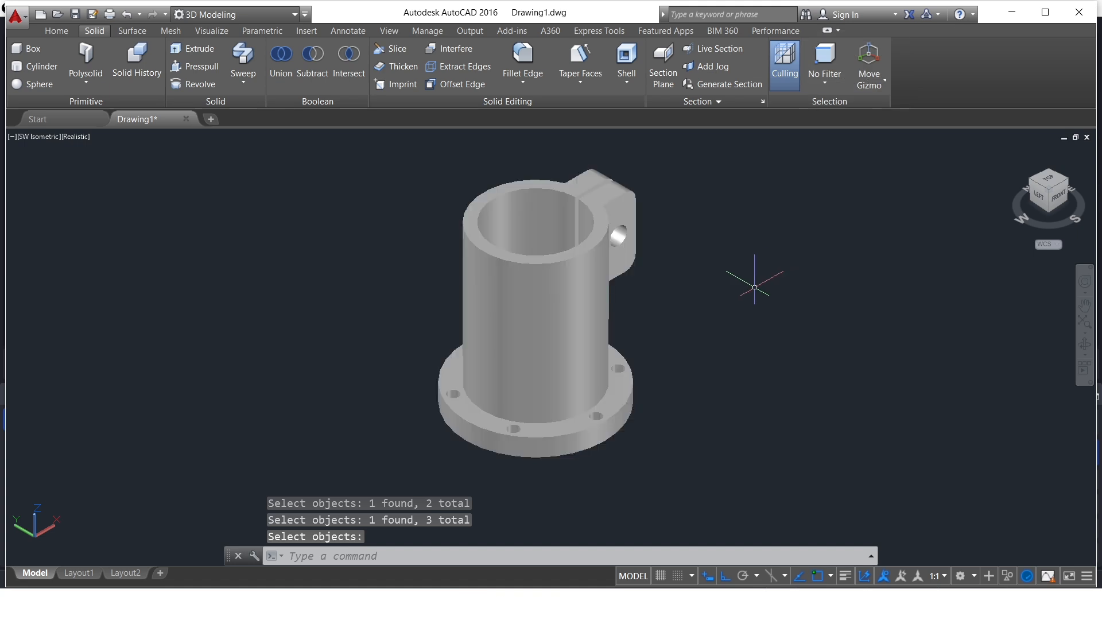
Step: Color the tube's outer and inner cylindrical faces orange with index color 30
middle_click_drag(723, 300, 665, 298)
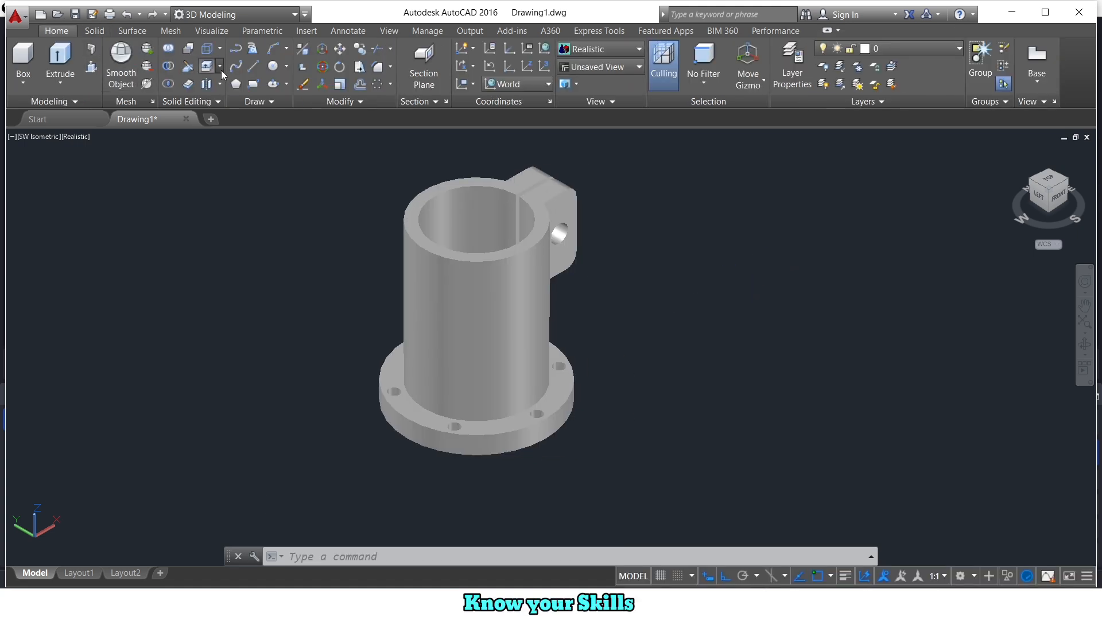
left_click(219, 66)
left_click(241, 292)
left_click(431, 280)
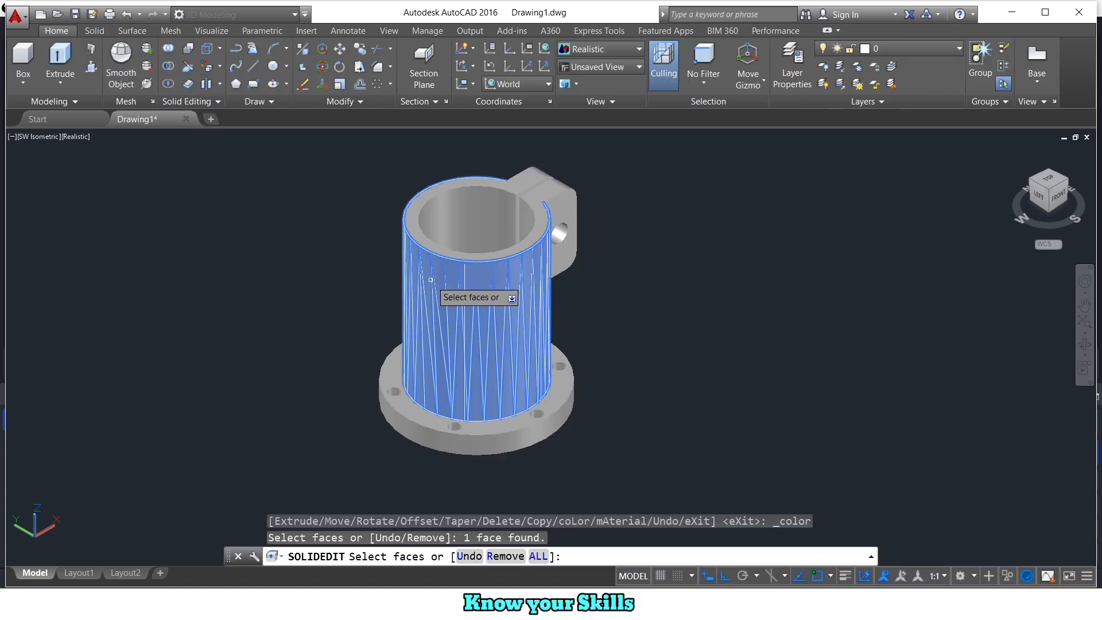
left_click(454, 218)
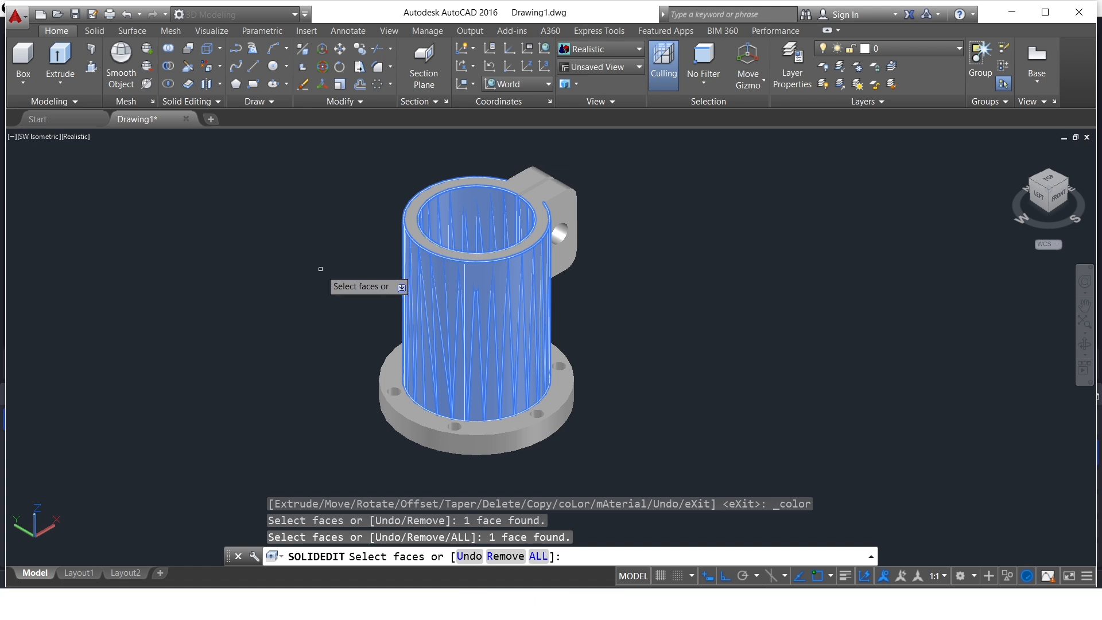
key("Return")
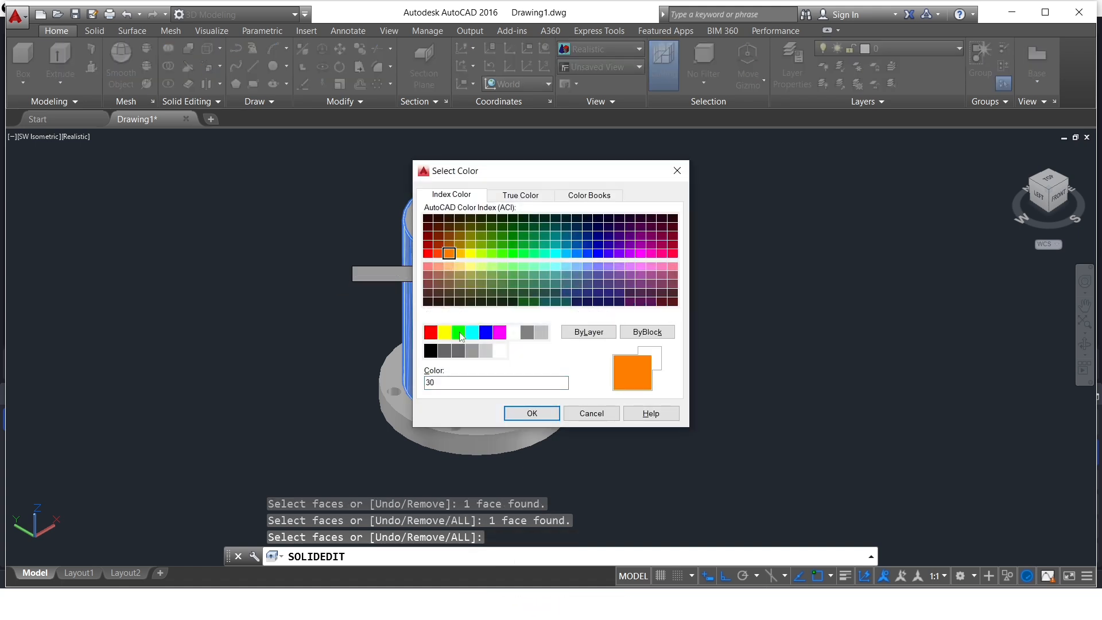
left_click(529, 418)
key("Return")
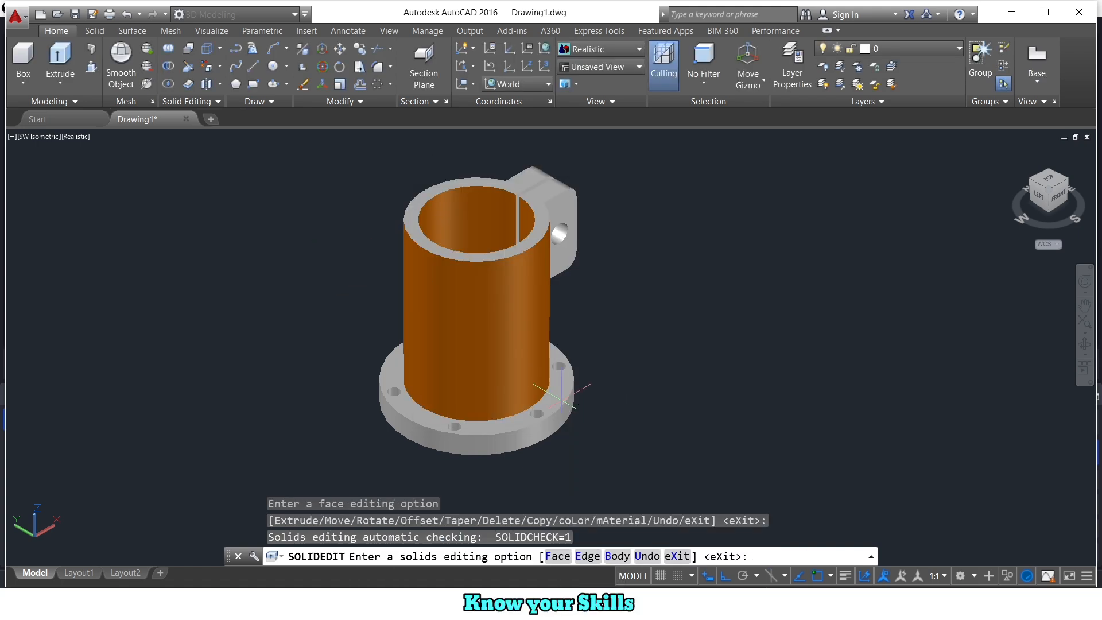
Step: Start coloring solid faces and select the flange's top, rim and underside plus the shared top face of the tube and clamp blocks
left_click(220, 67)
left_click(222, 291)
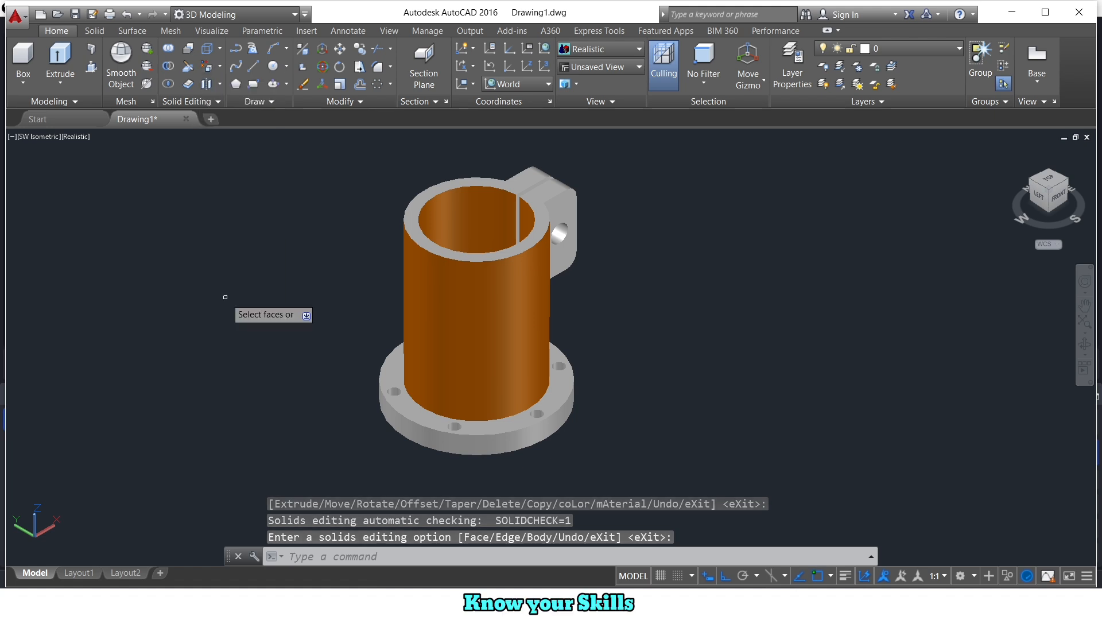
left_click(395, 385)
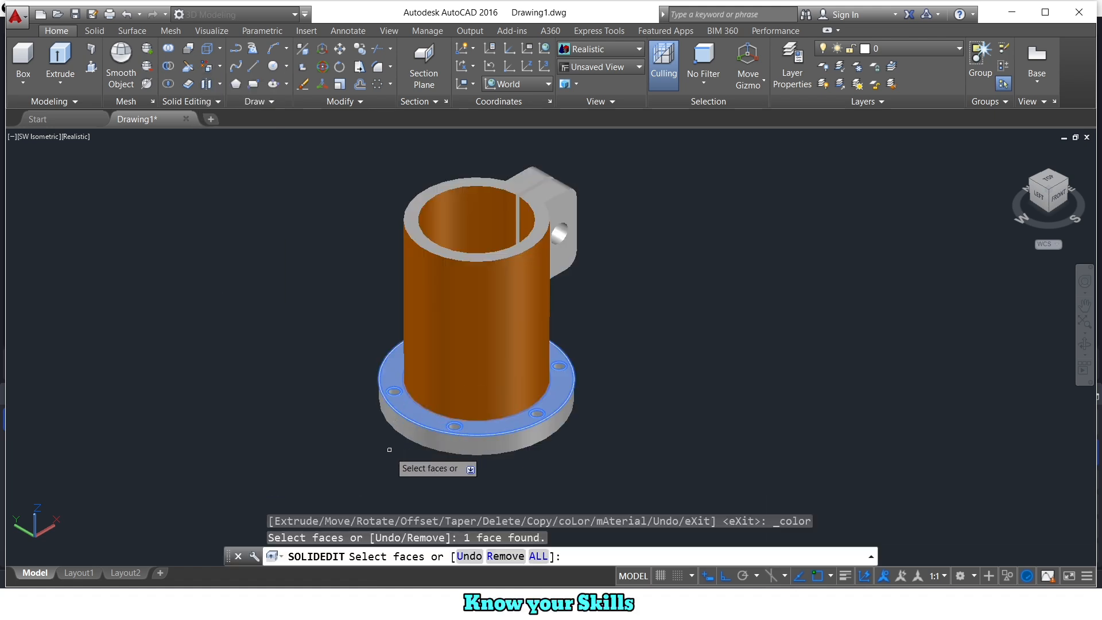
middle_click_drag(353, 455, 389, 369, "shift")
left_click(407, 387)
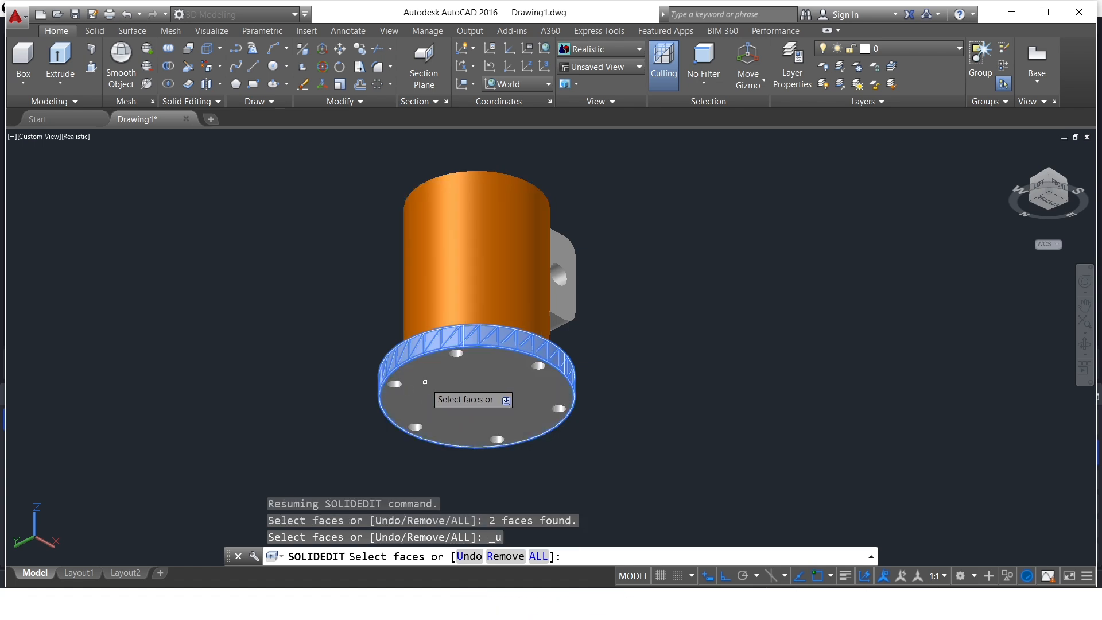
left_click(410, 391)
middle_click_drag(320, 326, 299, 495, "shift")
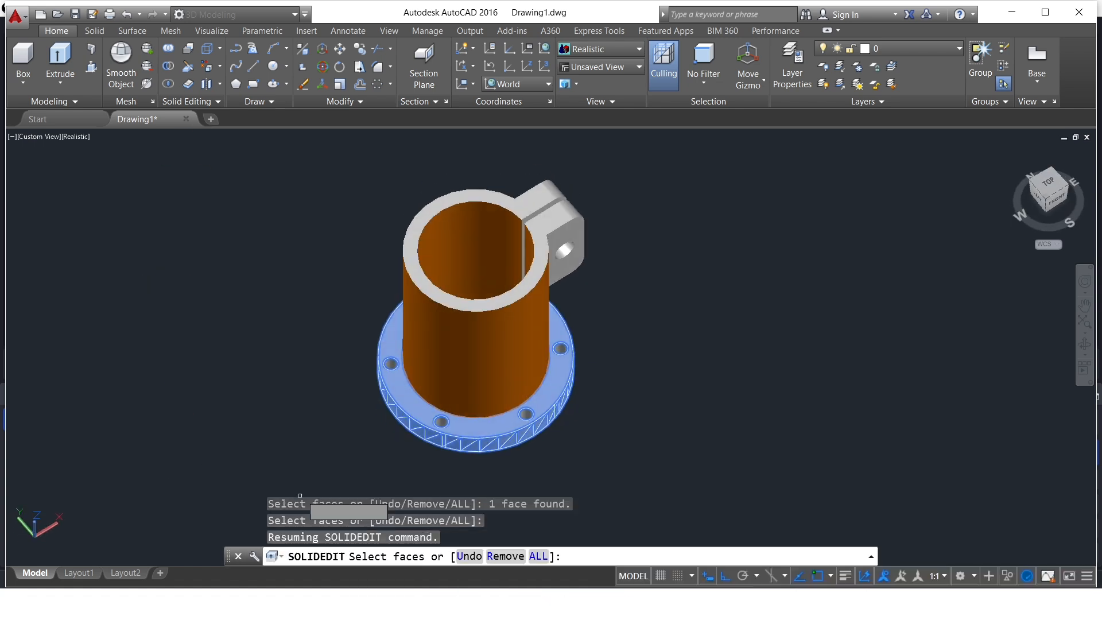
left_click(411, 231)
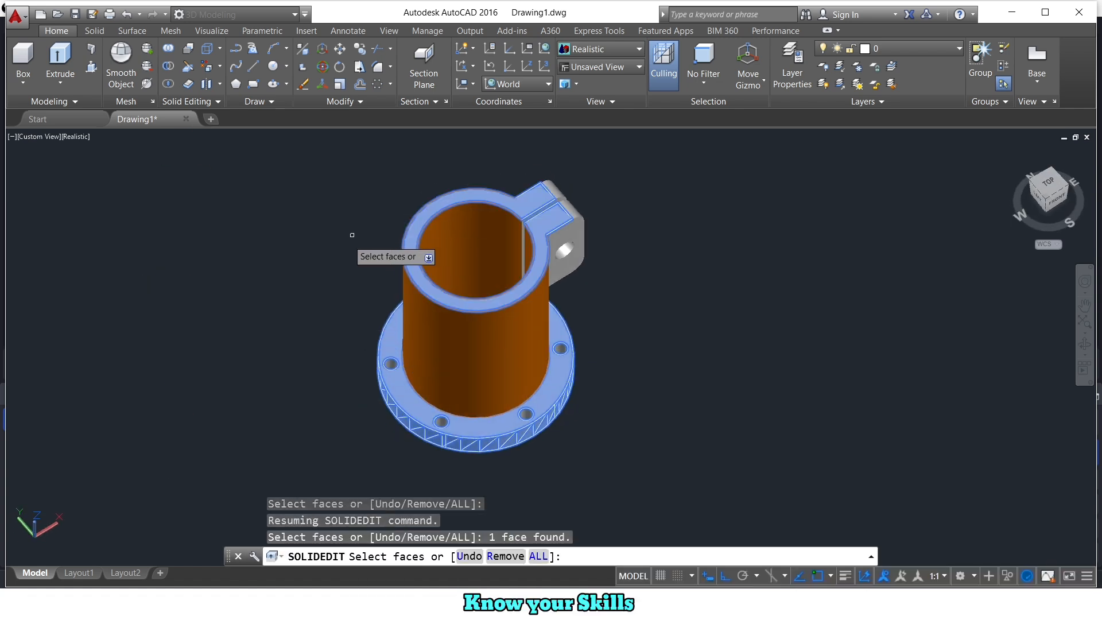
Step: Add the upper rounded corners and flat outer end faces of both clamp blocks to the face selection
middle_click_drag(763, 314, 568, 270, "shift")
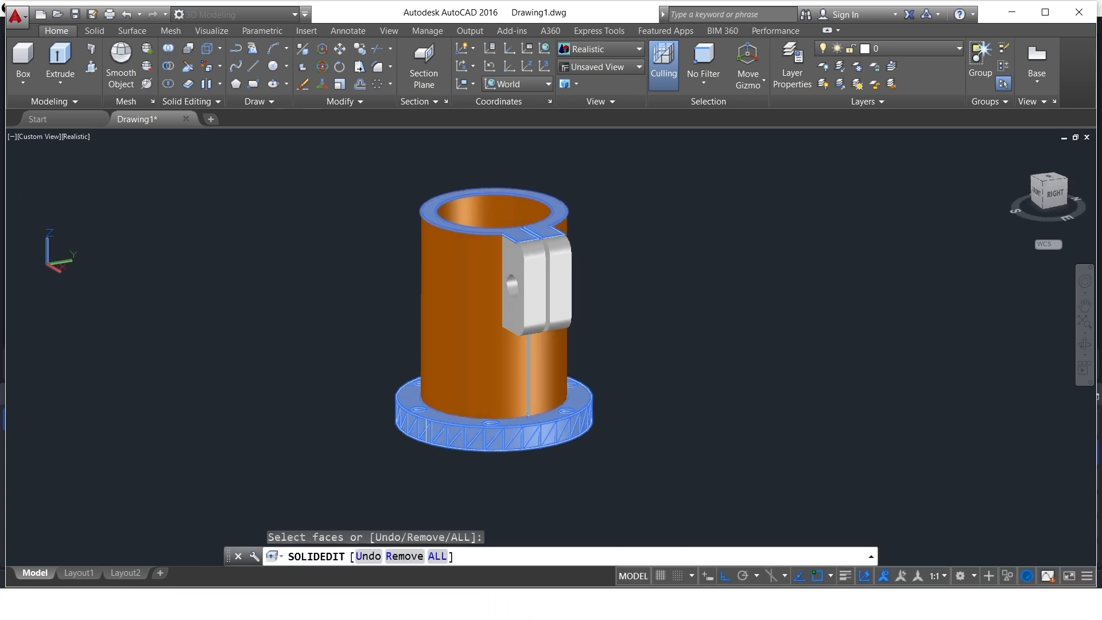
left_click(554, 248)
left_click(544, 290)
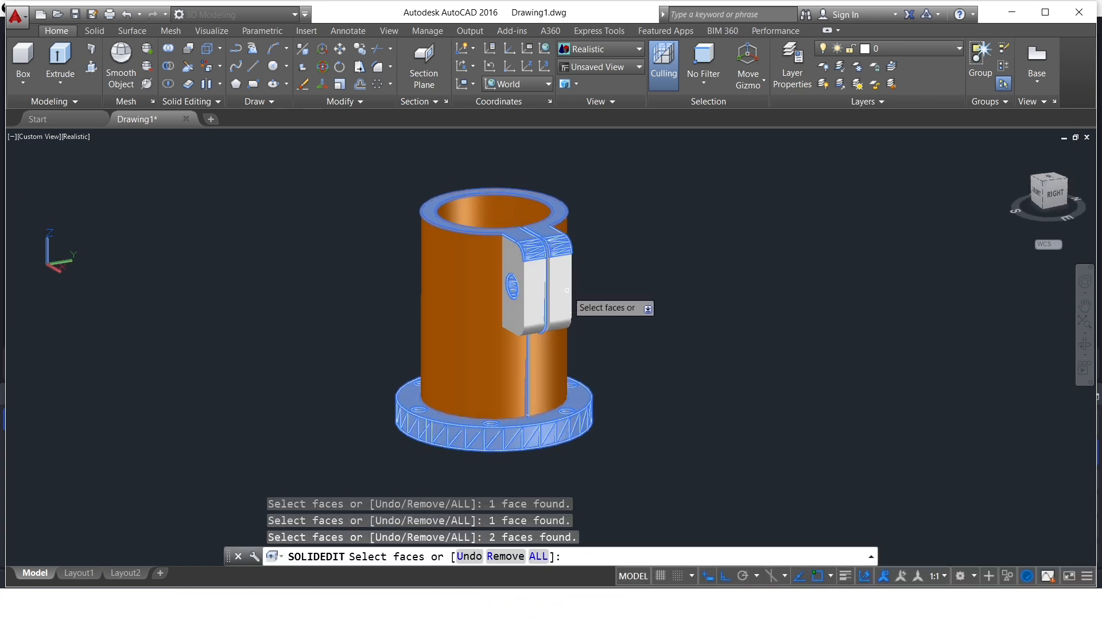
key("ctrl+z")
left_click(562, 282)
key("ctrl+z")
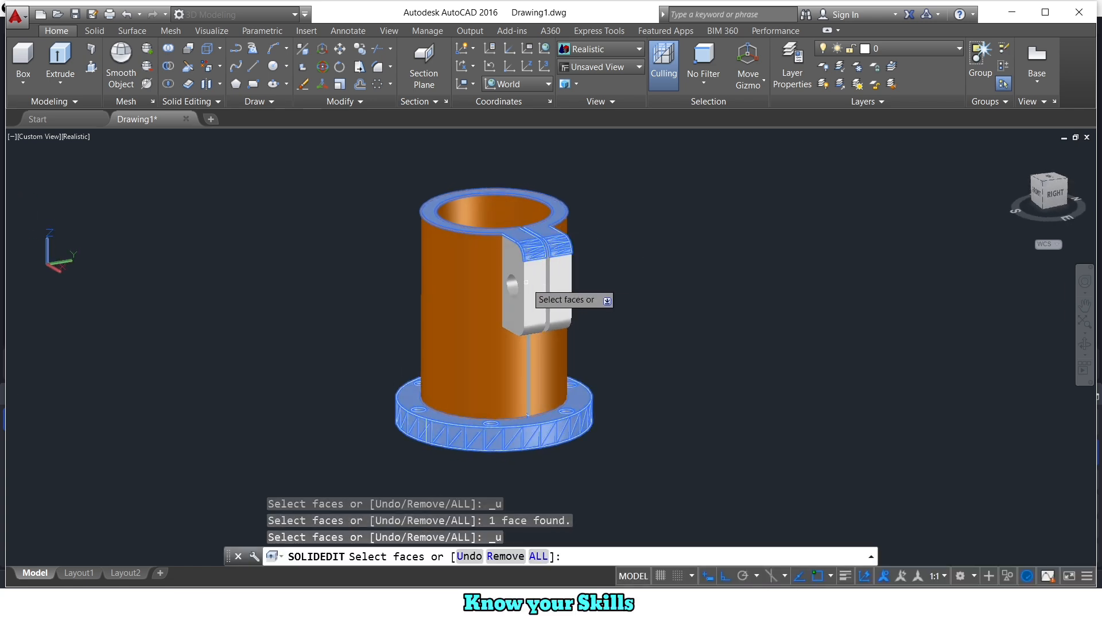
left_click(534, 288)
left_click(557, 293)
Step: Add the clamp blocks' lower rounded corners and undersides to the selection and color all selected faces dark green
middle_click_drag(559, 321, 510, 243, "shift")
left_click(509, 248)
scroll(510, 248, "up", 5)
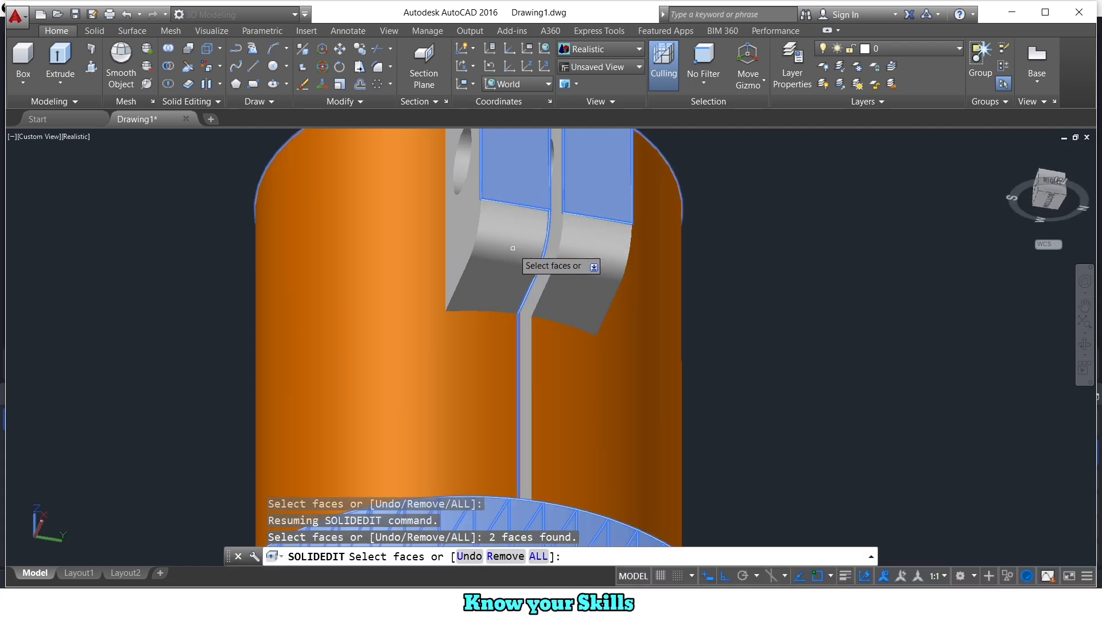
key("ctrl+z")
left_click(500, 225)
left_click(588, 247)
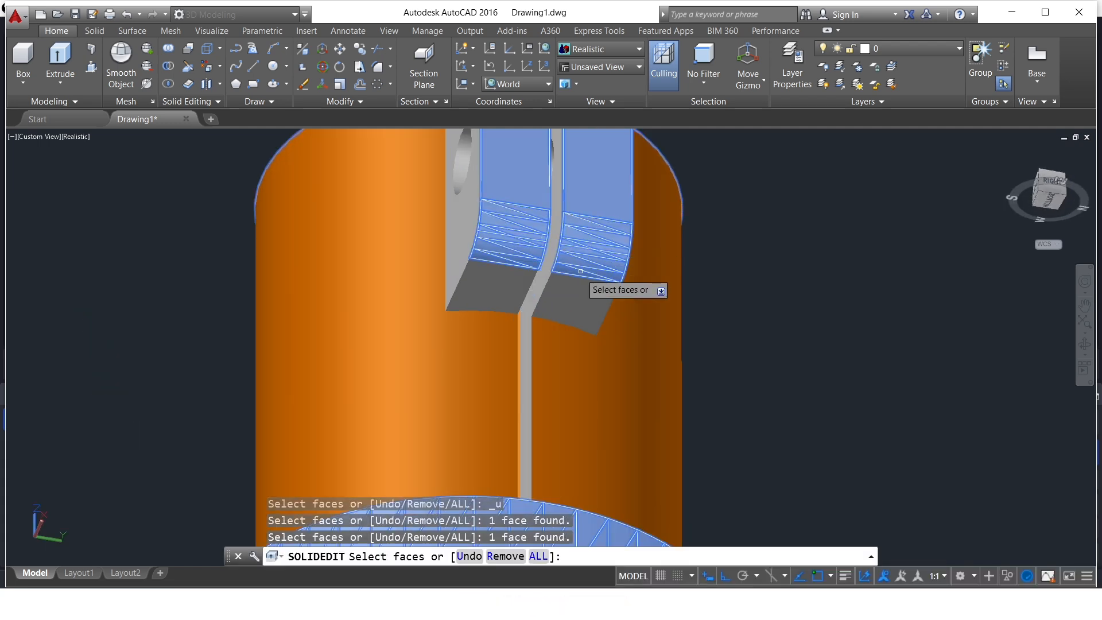
left_click(538, 298)
key("Return")
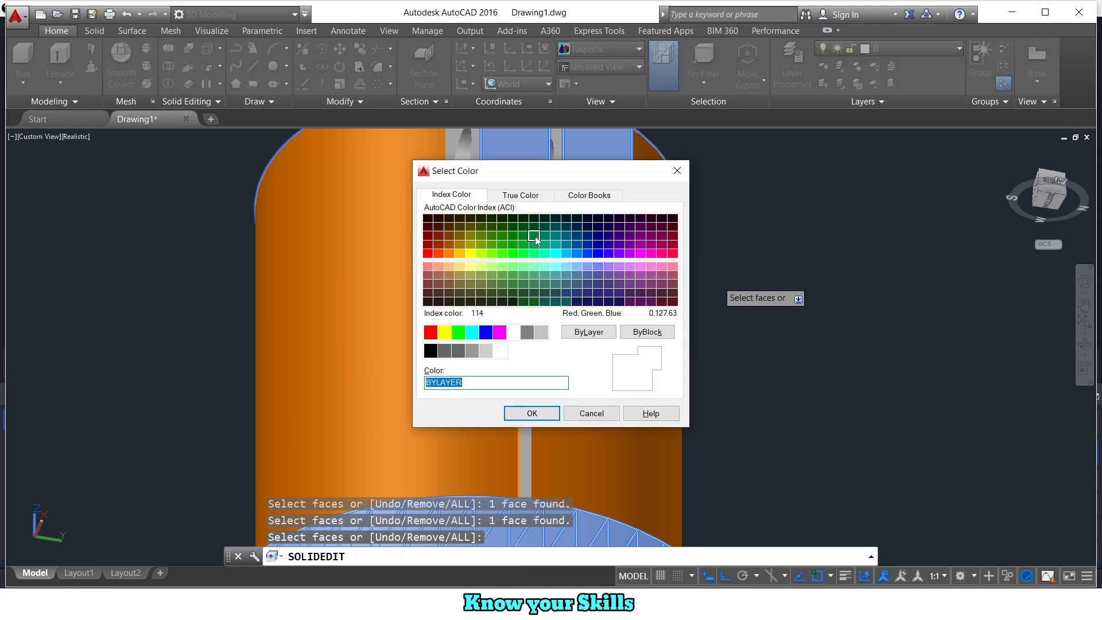
left_click(532, 414)
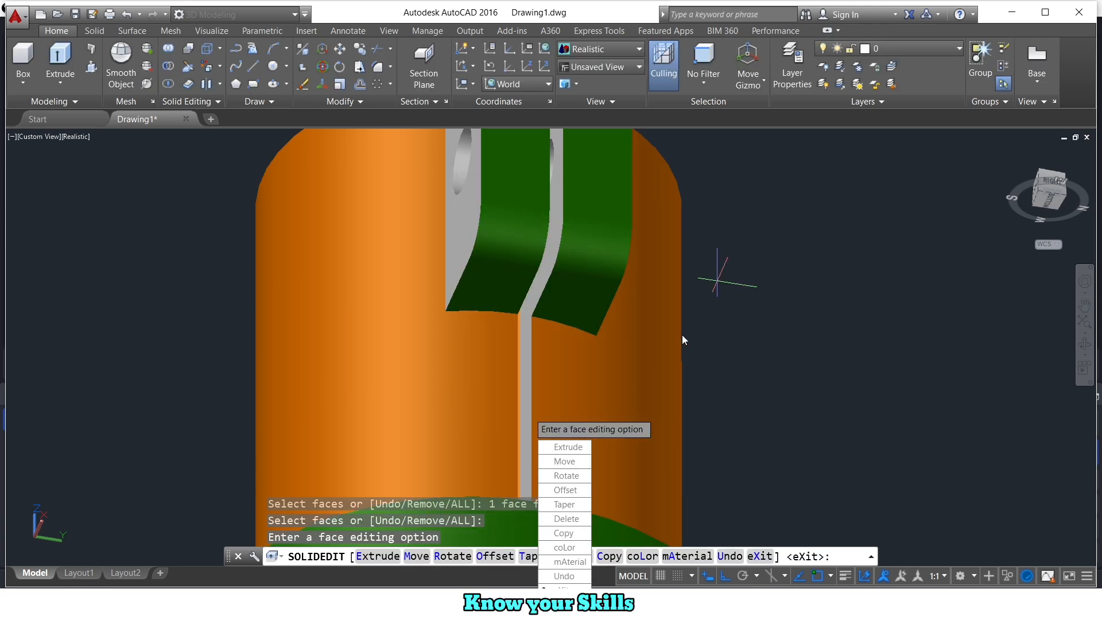
key("Return")
Step: Start another face coloring and select only the front side face of the near clamp block
middle_click_drag(528, 412, 600, 455, "shift")
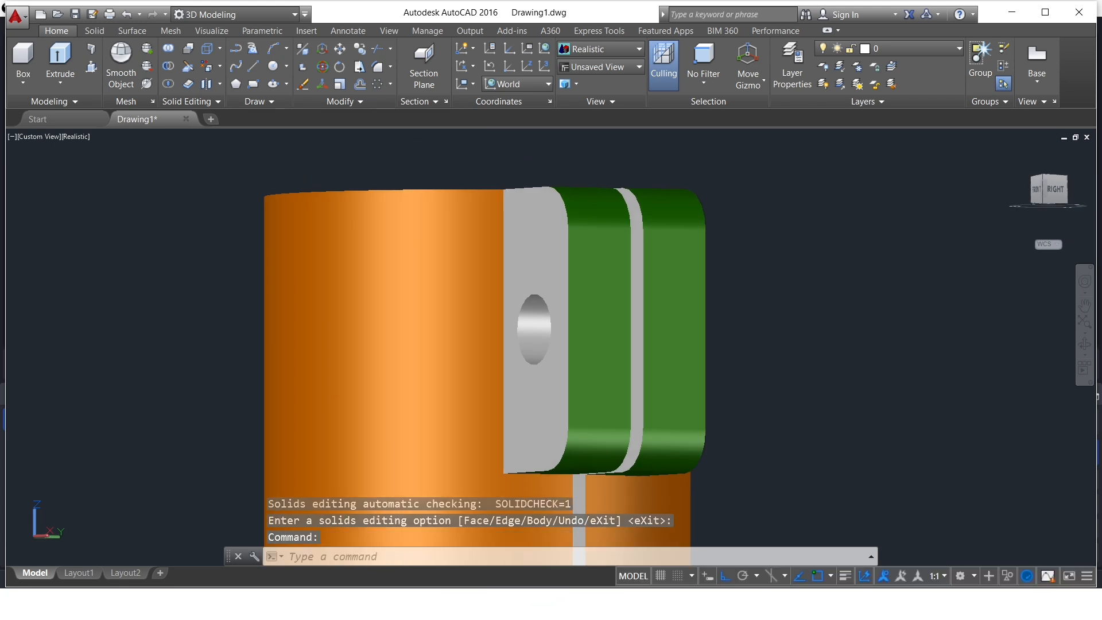
scroll(600, 454, "down", 5)
middle_click_drag(740, 437, 650, 314, "shift")
scroll(769, 437, "down", 2)
scroll(609, 291, "up", 2)
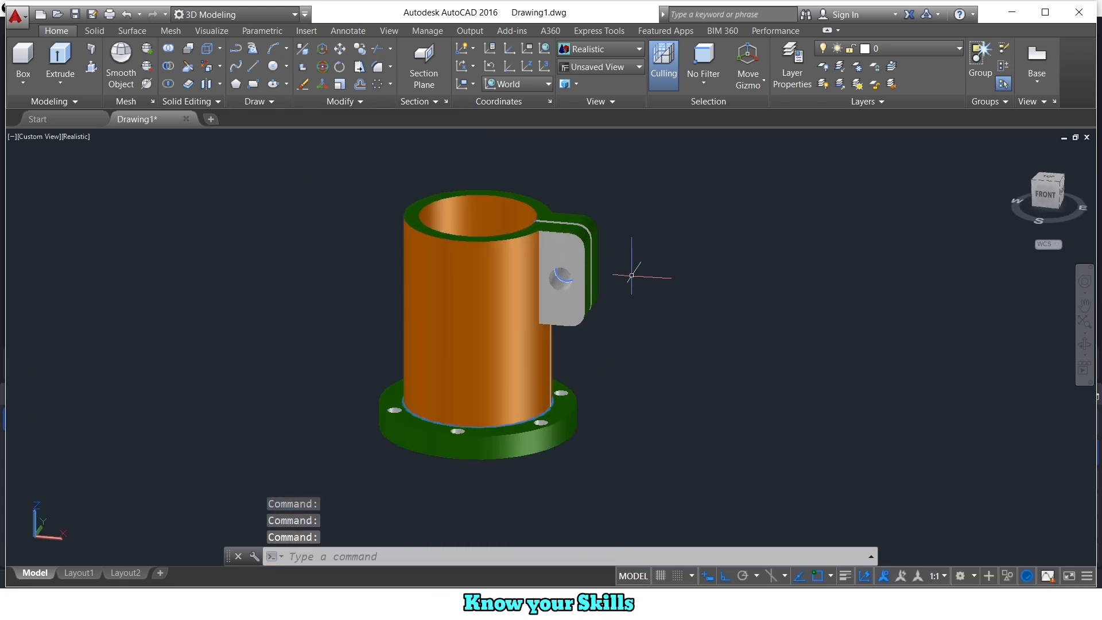
left_click(219, 67)
left_click(241, 291)
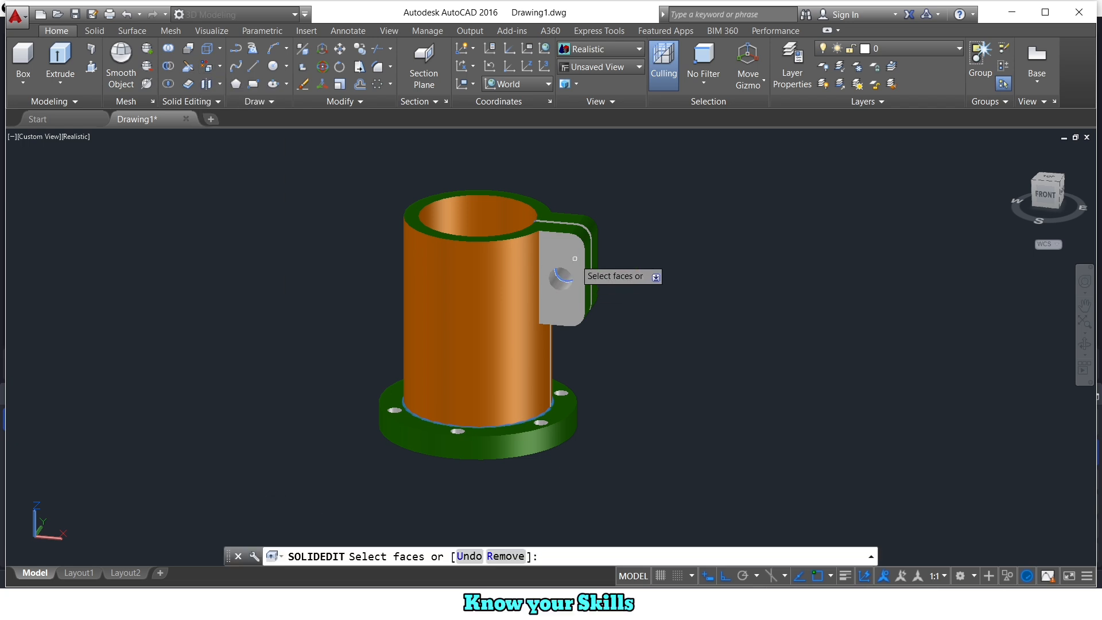
left_click(574, 258)
left_click(575, 258)
key("ctrl+z")
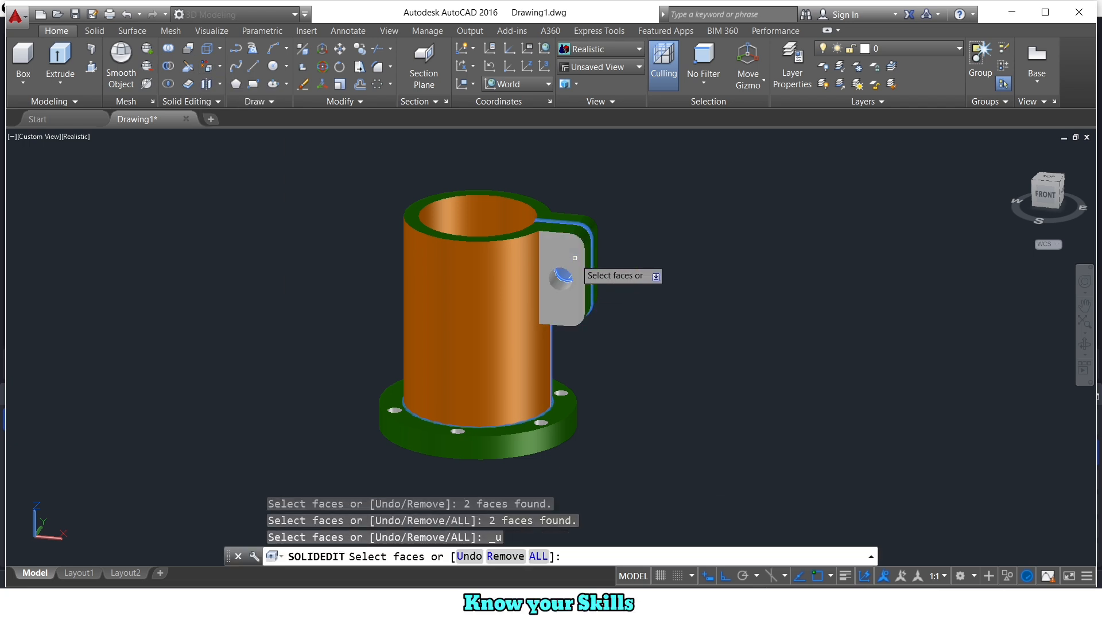
left_click(575, 258)
scroll(568, 249, "up", 5)
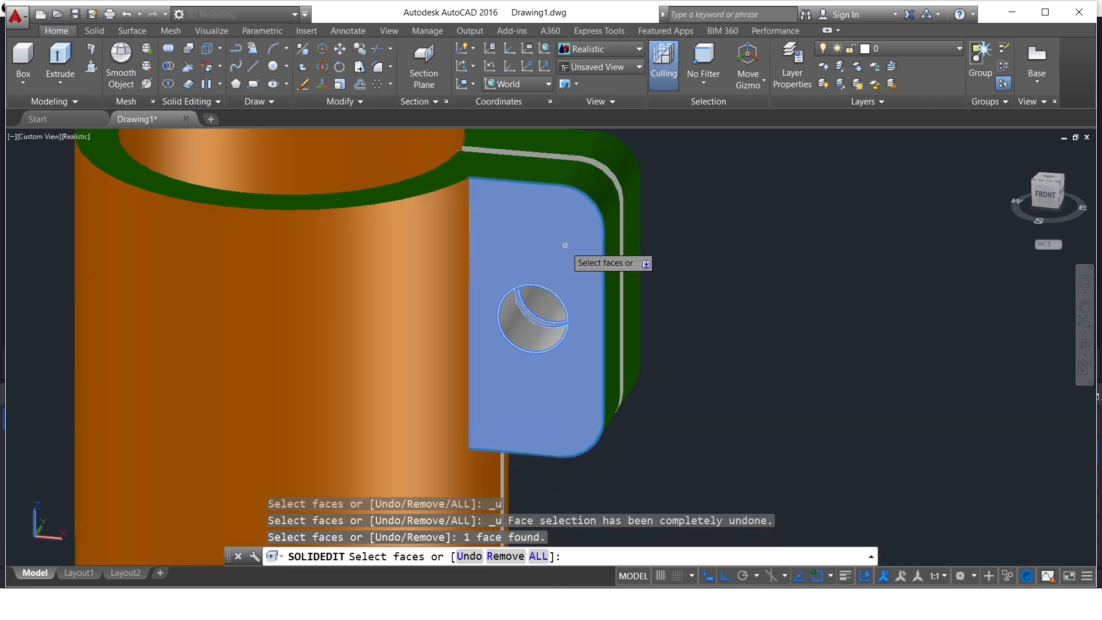
Step: Add the other block's outer side face, both inner slot faces and the clamp bolt hole to the face selection
middle_click_drag(679, 290, 581, 290, "shift")
scroll(581, 290, "up", 4)
left_click(591, 236)
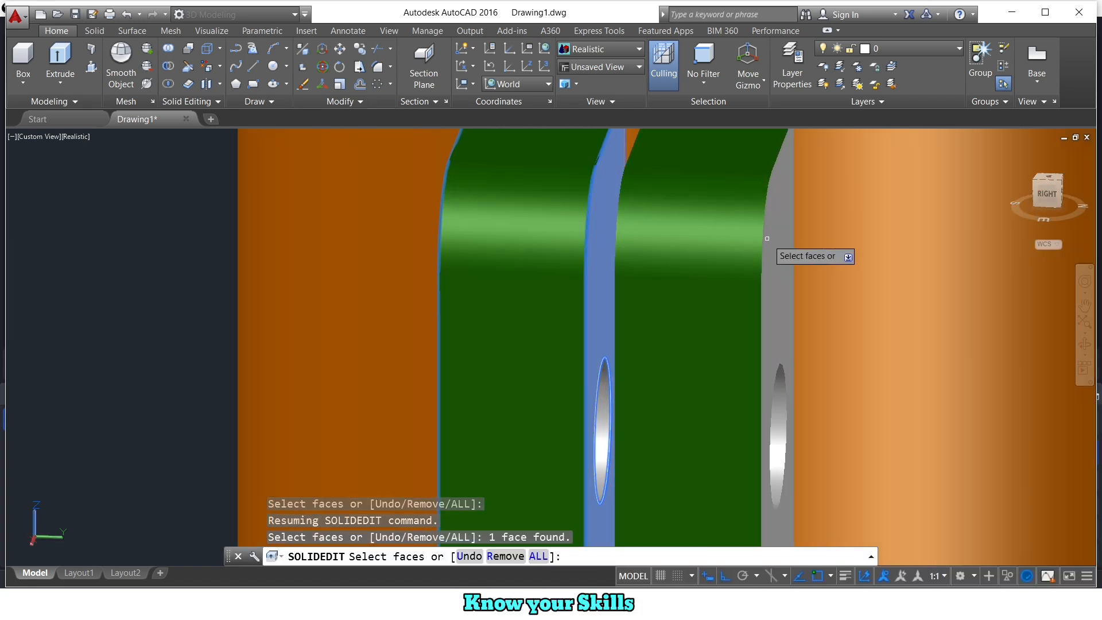
left_click(780, 237)
left_click(783, 404)
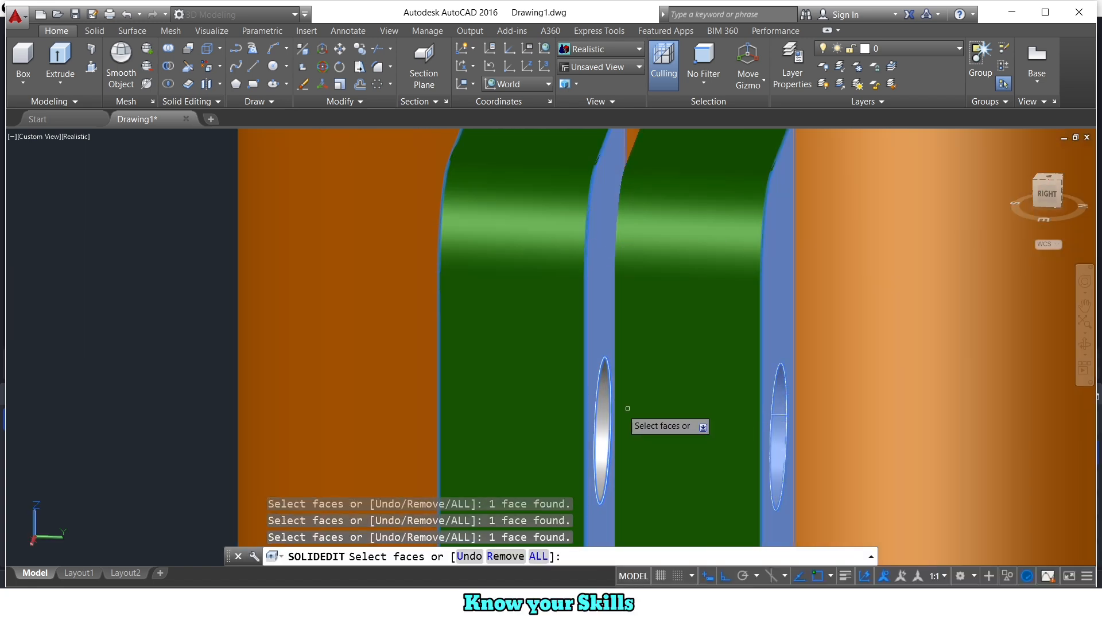
middle_click_drag(602, 403, 591, 352, "shift")
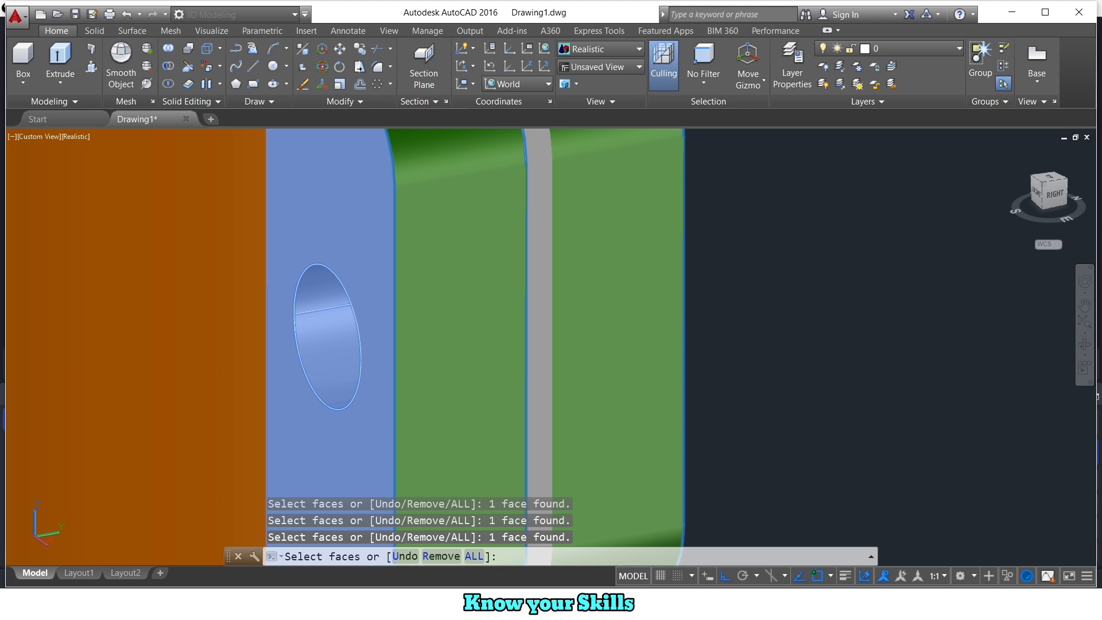
left_click(537, 284)
scroll(537, 284, "down", 10)
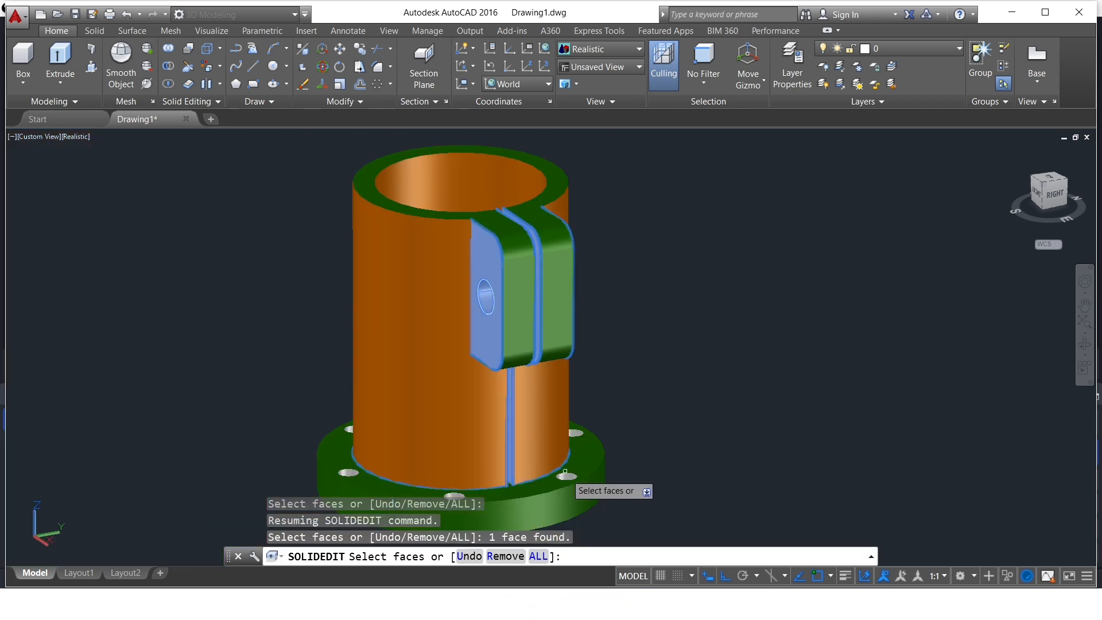
Step: Add the cylindrical faces of the bolt holes around the flange to the face selection
left_click(566, 476)
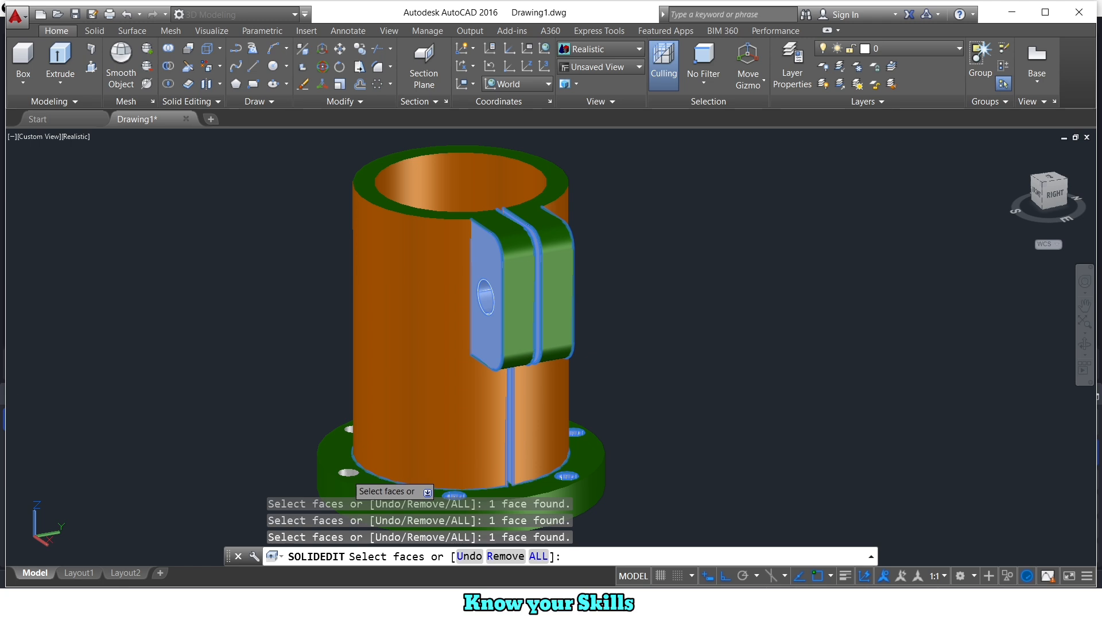
middle_click_drag(286, 431, 497, 447, "shift")
middle_click_drag(450, 415, 599, 342)
left_click(533, 445)
left_click(445, 402)
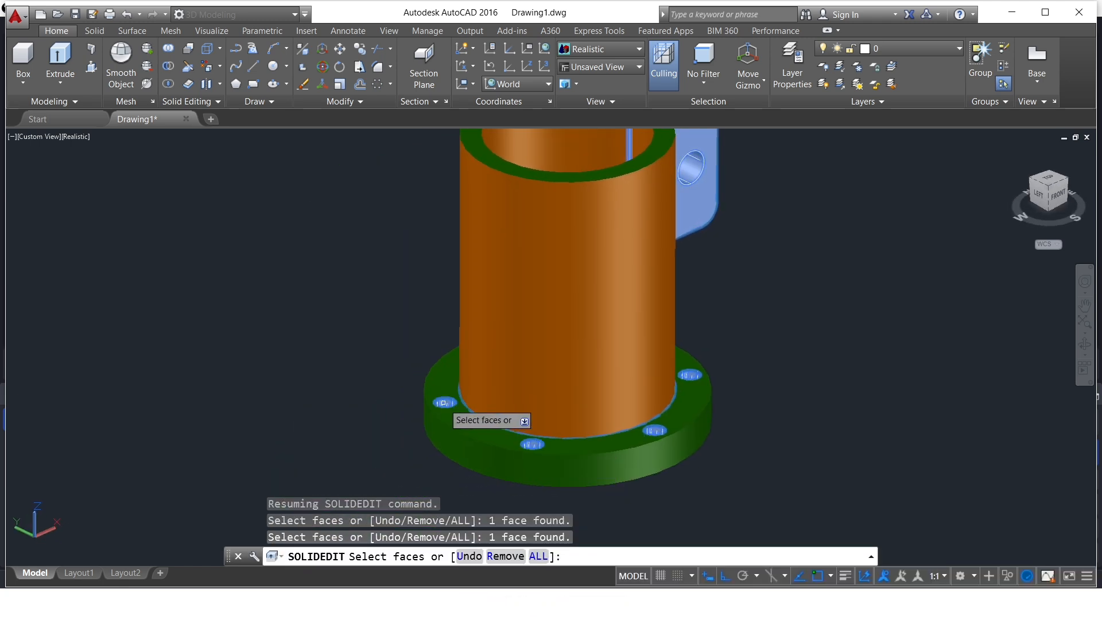
middle_click_drag(356, 411, 459, 411, "shift")
scroll(504, 373, "down", 2)
middle_click_drag(504, 374, 455, 295, "shift")
Step: Color the selected side, slot and hole faces yellow with index color 2 and finish the solid editing
key("Return")
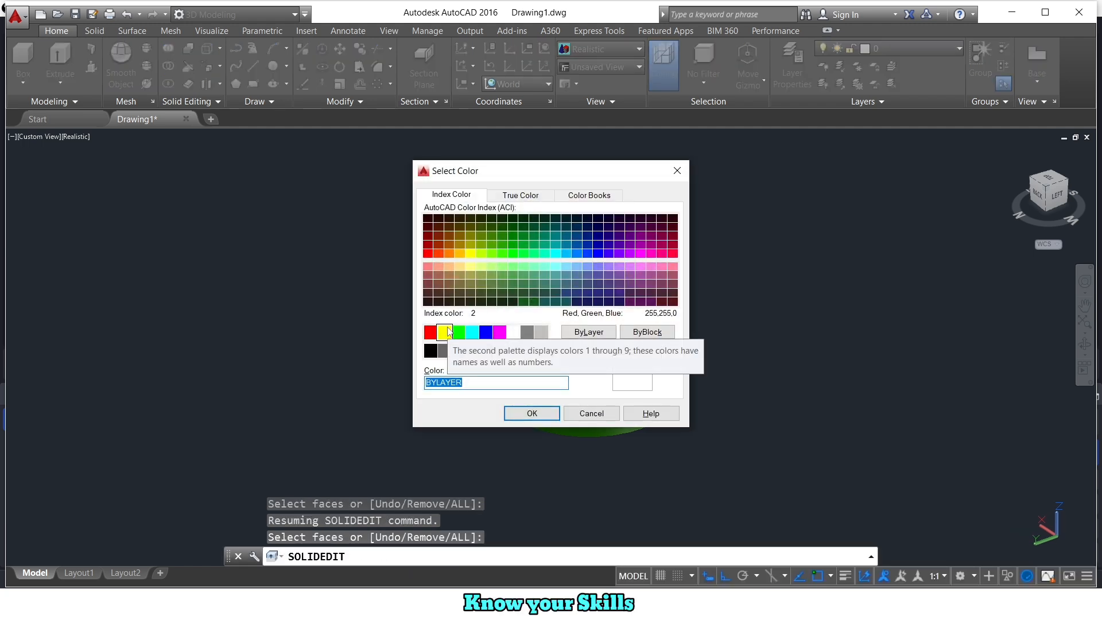
left_click(447, 331)
left_click(529, 410)
key("Return")
key("Return")
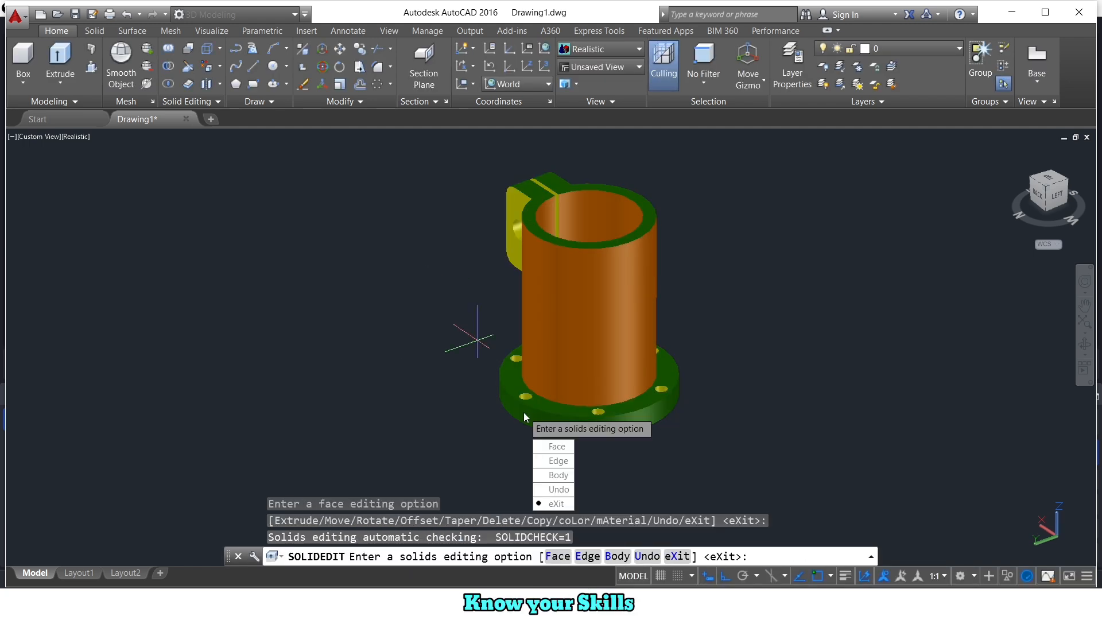
key("Return")
Step: Restore the SW Isometric view and center the colored model for inspection
left_click(39, 136)
left_click(63, 248)
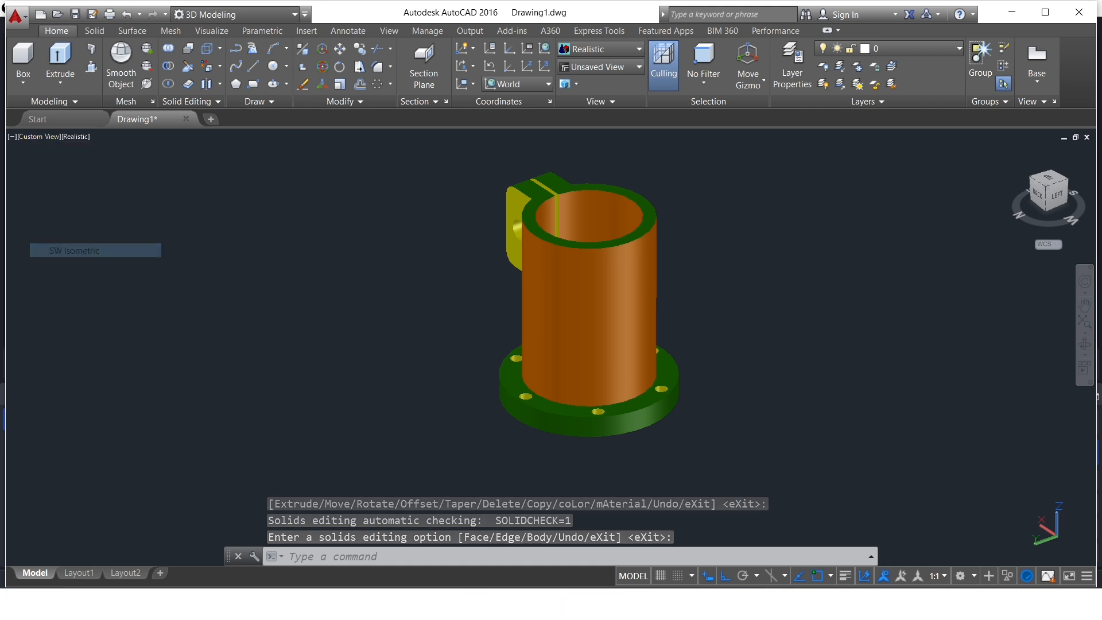
middle_click_drag(456, 354, 220, 360)
scroll(379, 359, "up", 3)
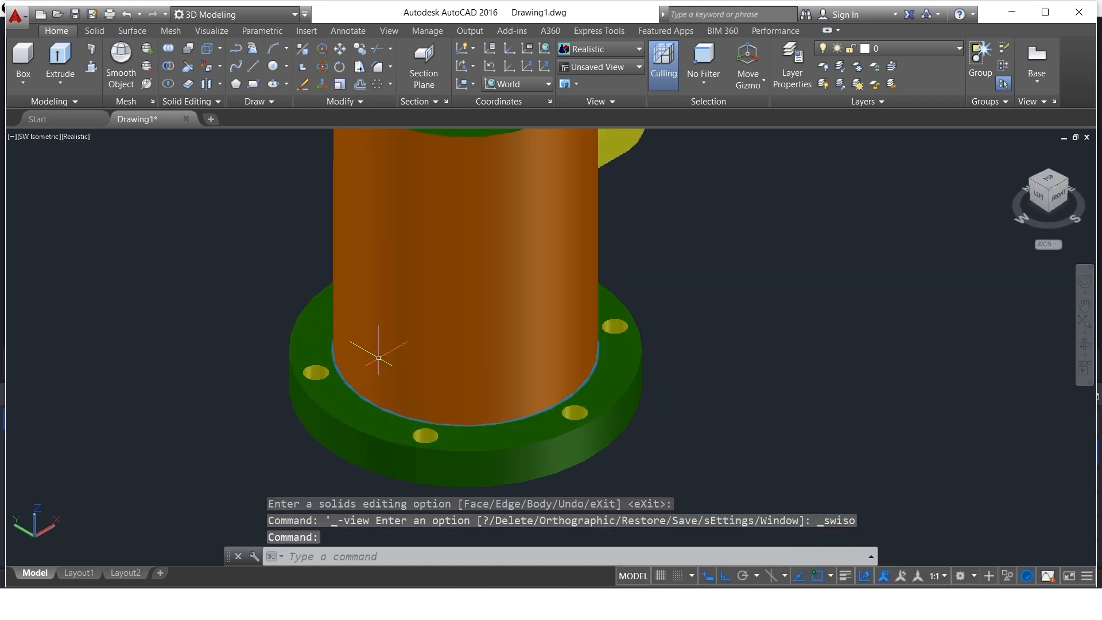
scroll(396, 320, "down", 2)
middle_click_drag(396, 320, 491, 371)
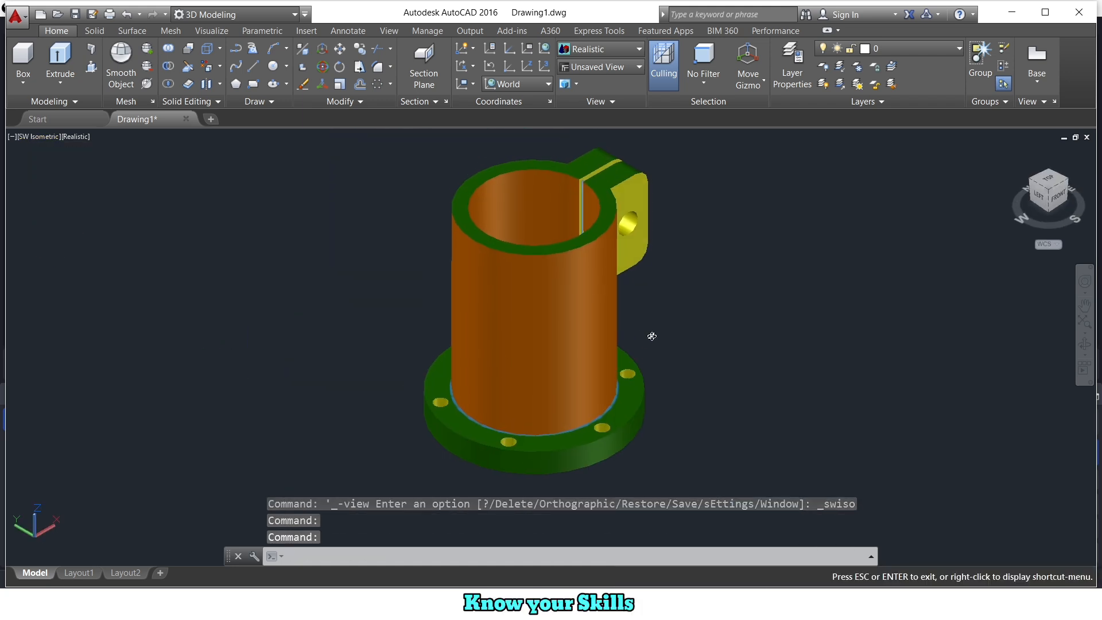